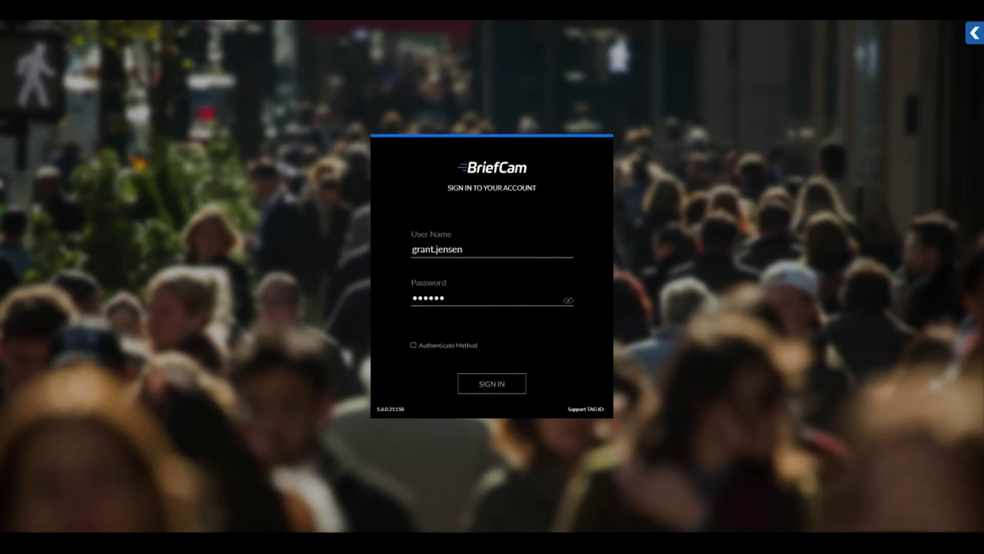
# Step: Sign in to BriefCam Protect with the account credentials to load the Cases page
pyautogui.click(496, 392)
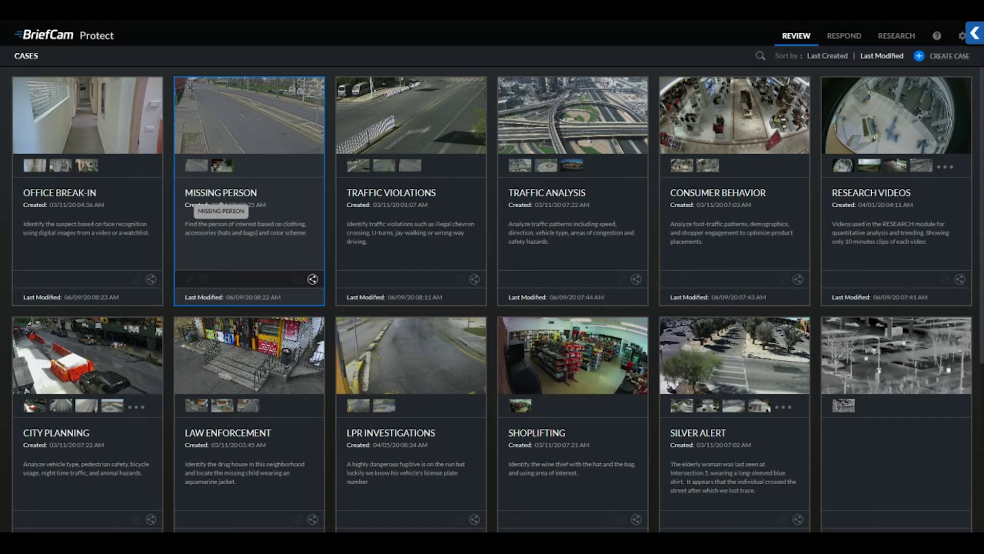
# Step: Open the Office Break-In case and browse its 579 detected object thumbnails
pyautogui.click(110, 148)
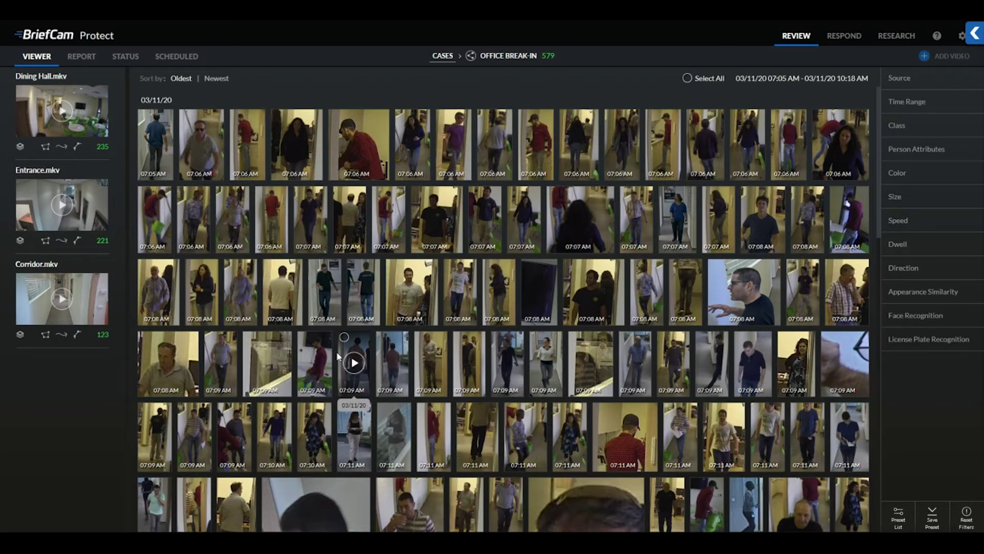
pyautogui.scroll(-1, 339, 355)
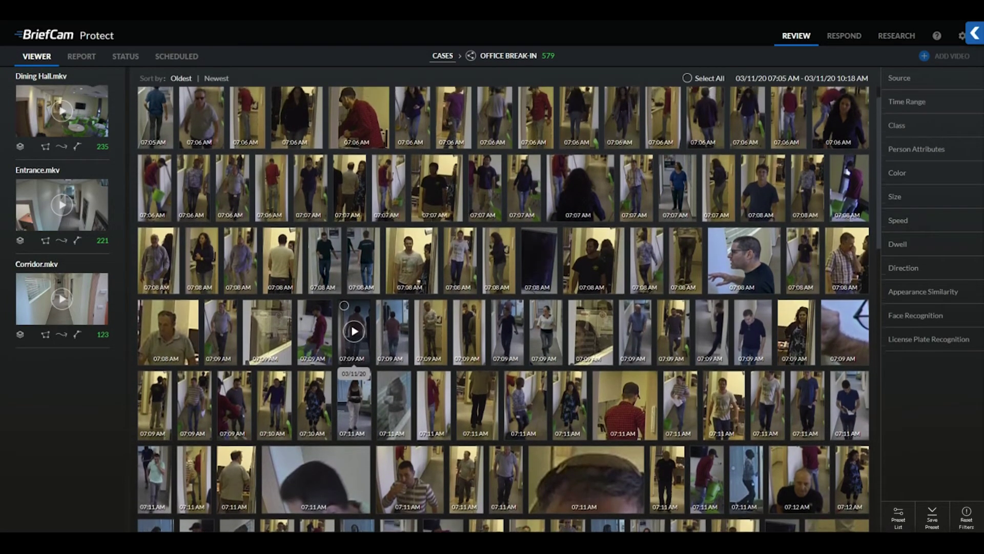
pyautogui.scroll(1, 341, 351)
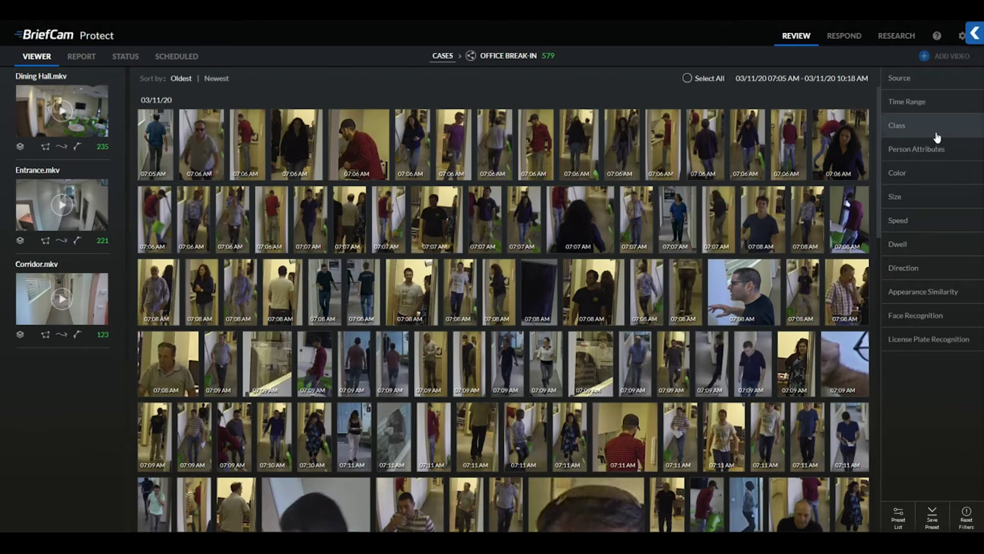
pyautogui.click(940, 84)
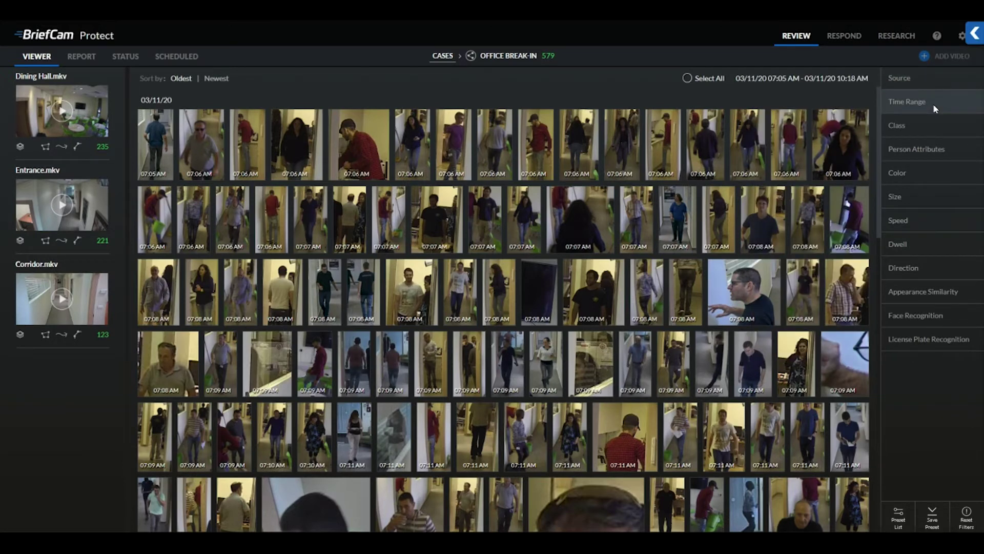
pyautogui.click(934, 128)
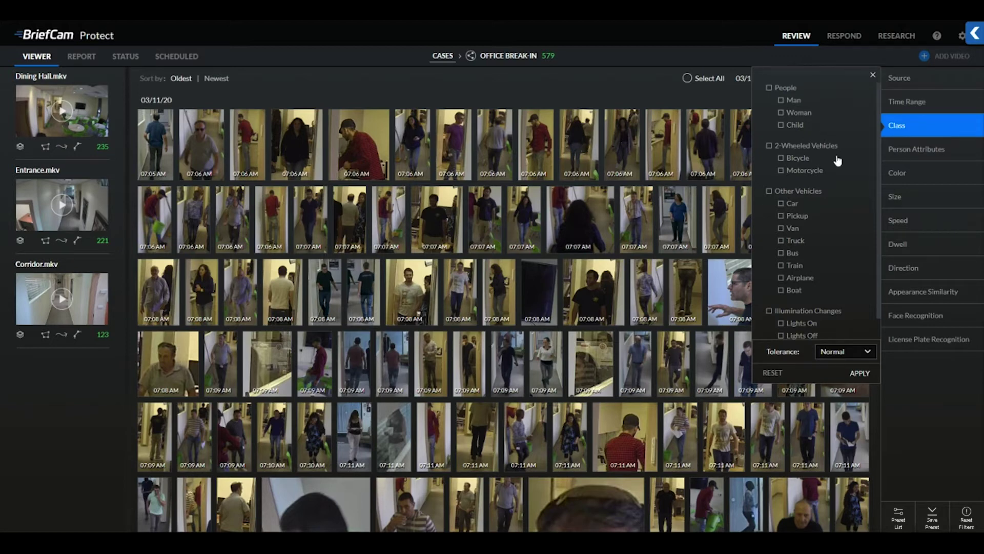
pyautogui.scroll(-1, 857, 202)
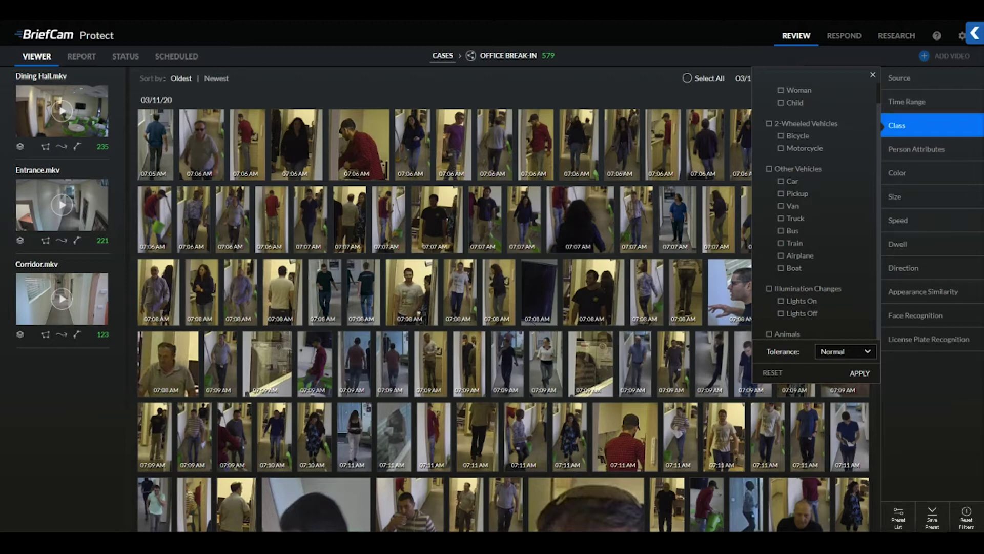
pyautogui.click(919, 152)
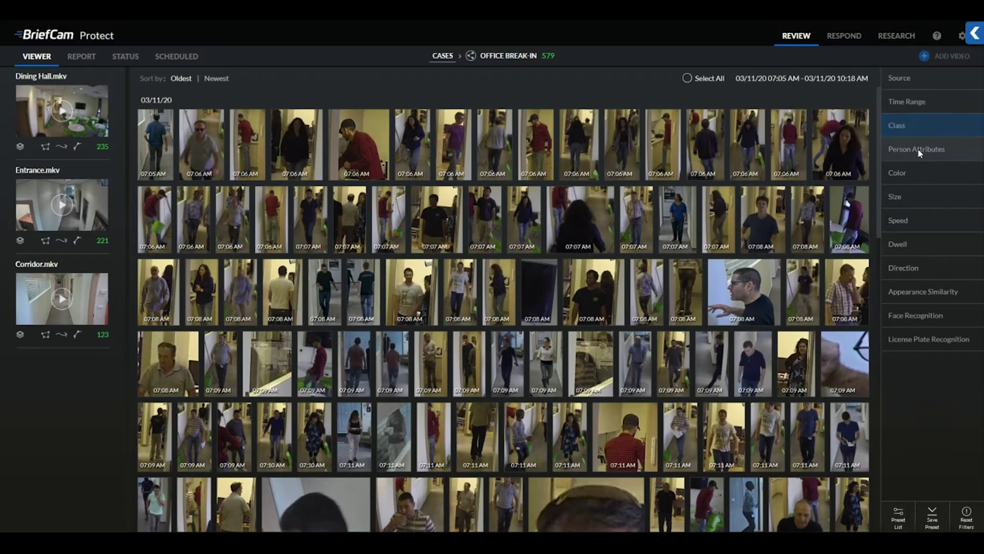
pyautogui.click(919, 153)
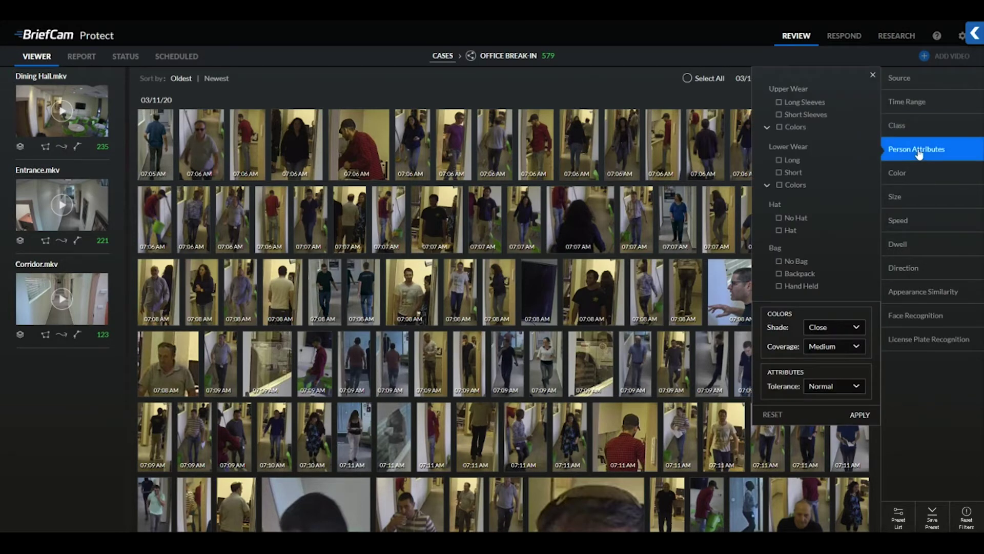
pyautogui.click(767, 127)
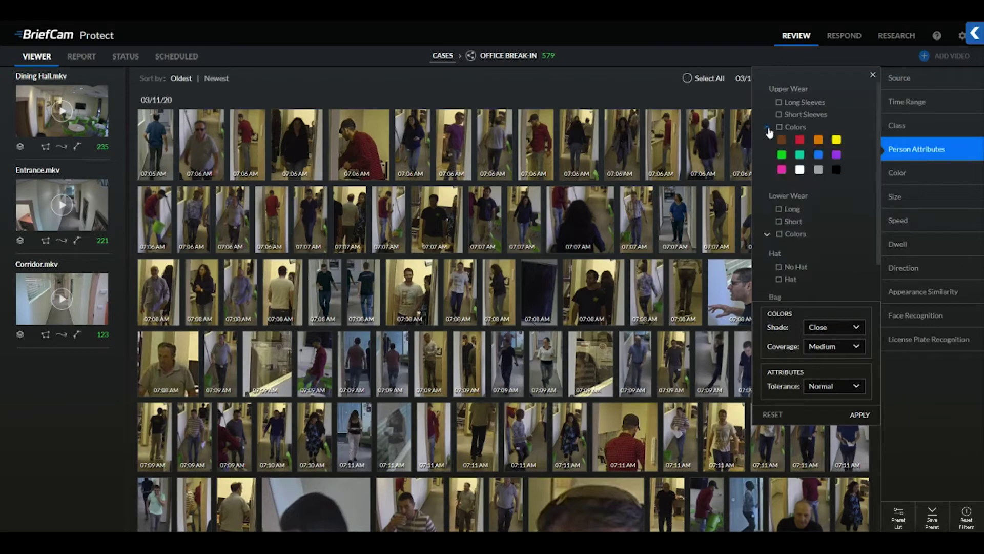
pyautogui.scroll(-2, 764, 182)
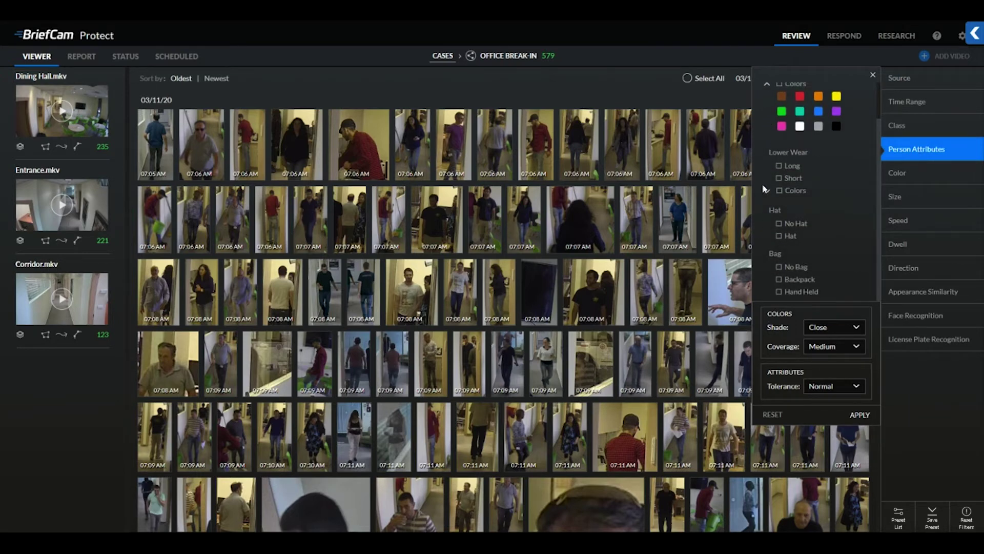
pyautogui.click(767, 191)
pyautogui.scroll(-2, 767, 192)
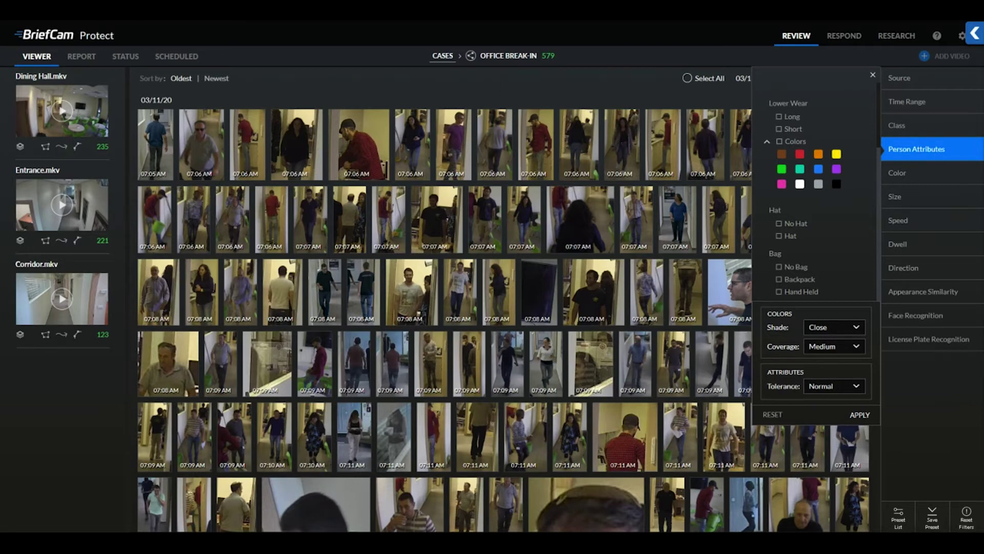
pyautogui.click(939, 178)
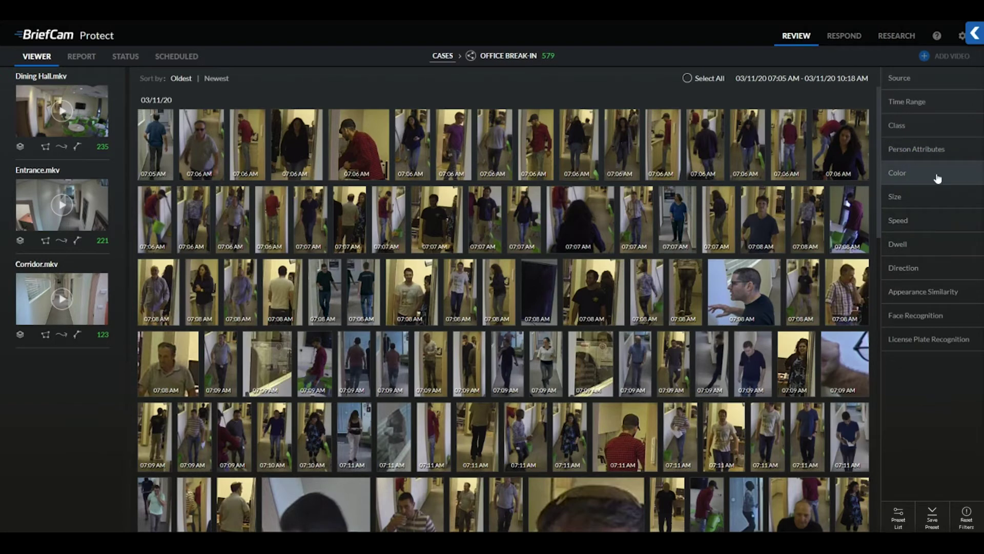
pyautogui.click(938, 177)
pyautogui.click(932, 202)
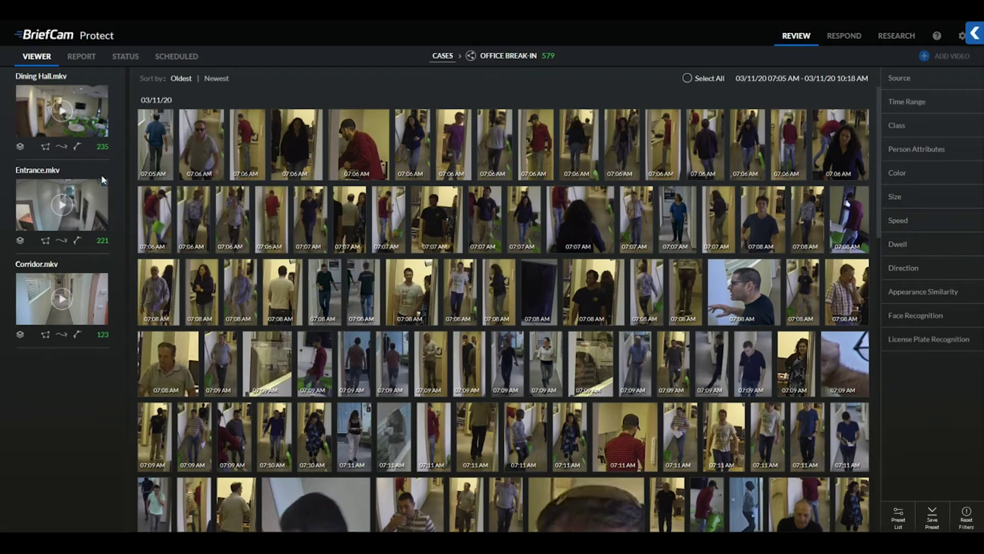
pyautogui.click(20, 148)
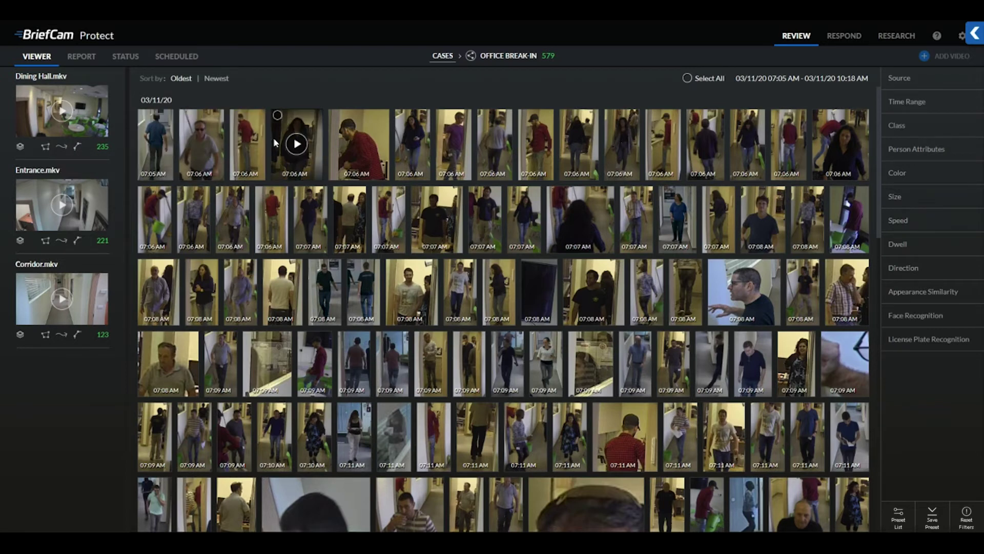
pyautogui.moveTo(356, 147)
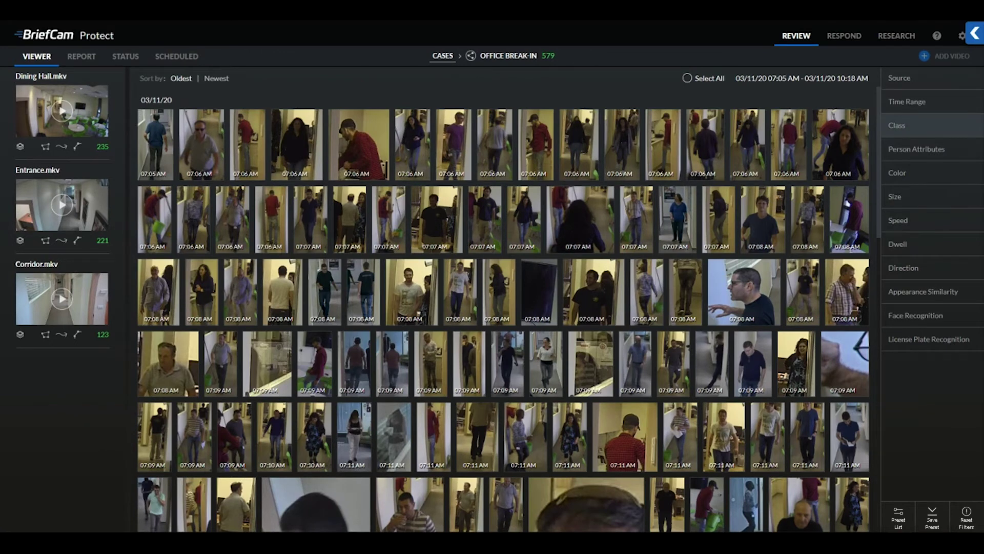
# Step: Filter the Office Break-In results to the Man class
pyautogui.click(897, 129)
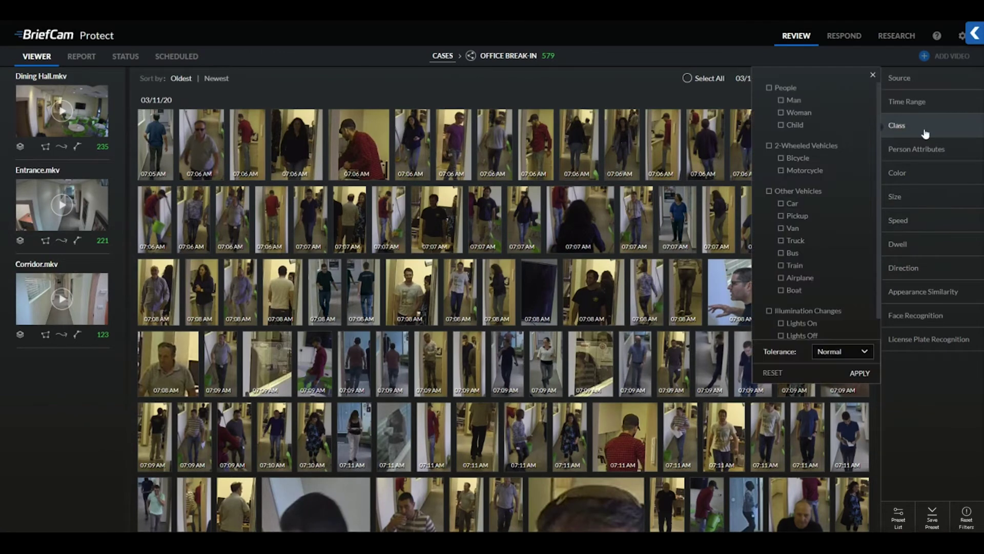
pyautogui.click(790, 102)
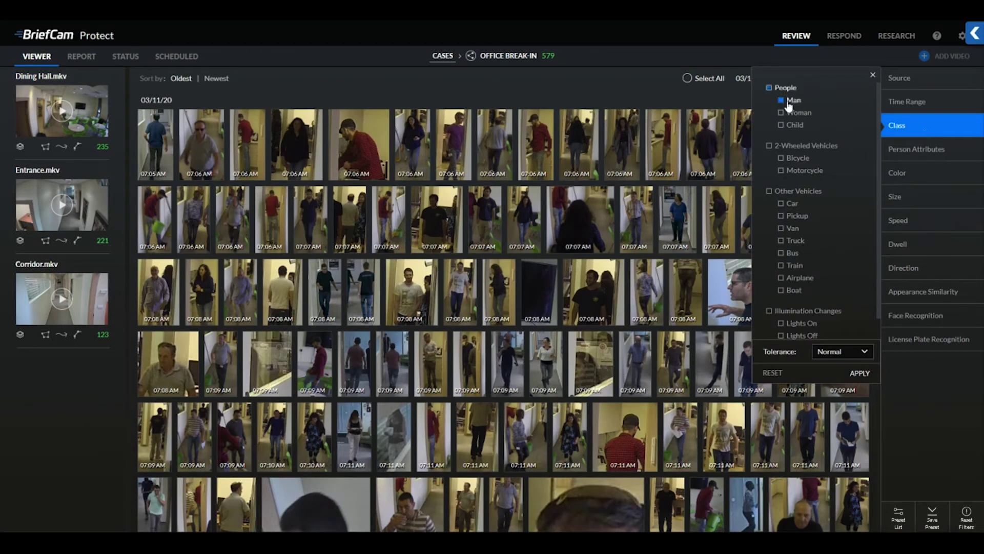
pyautogui.click(862, 371)
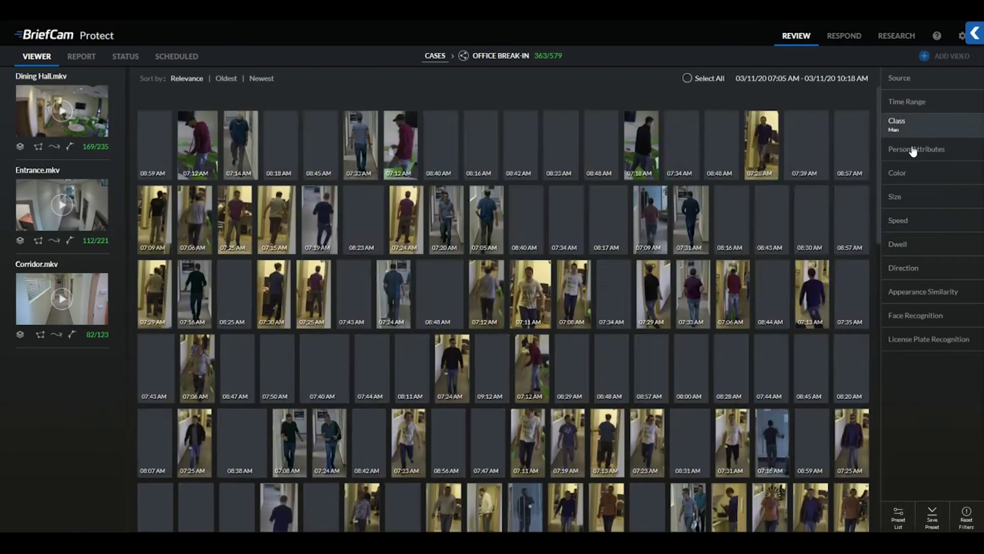
# Step: Add person attribute filters for red long-sleeved upper wear and a hat
pyautogui.click(915, 149)
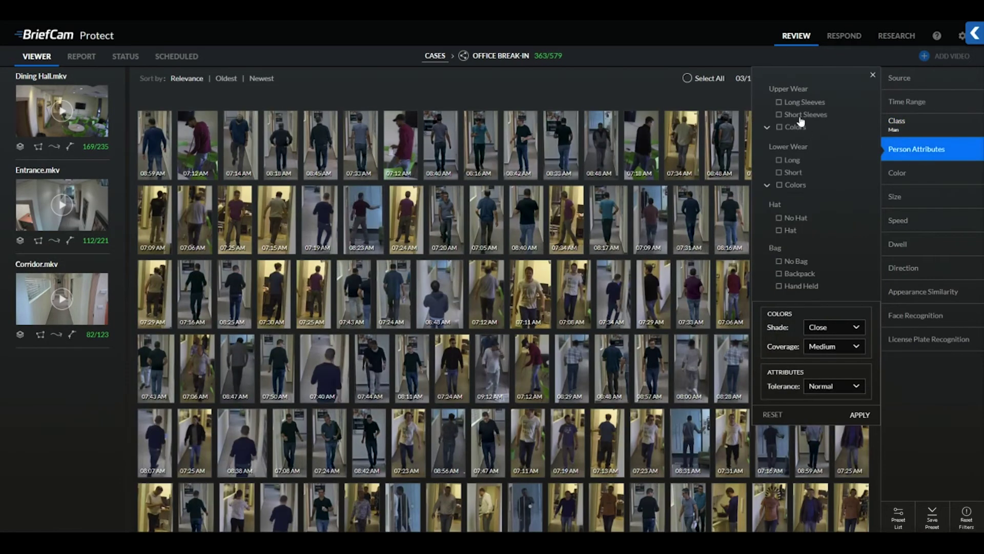
pyautogui.click(768, 128)
pyautogui.click(778, 102)
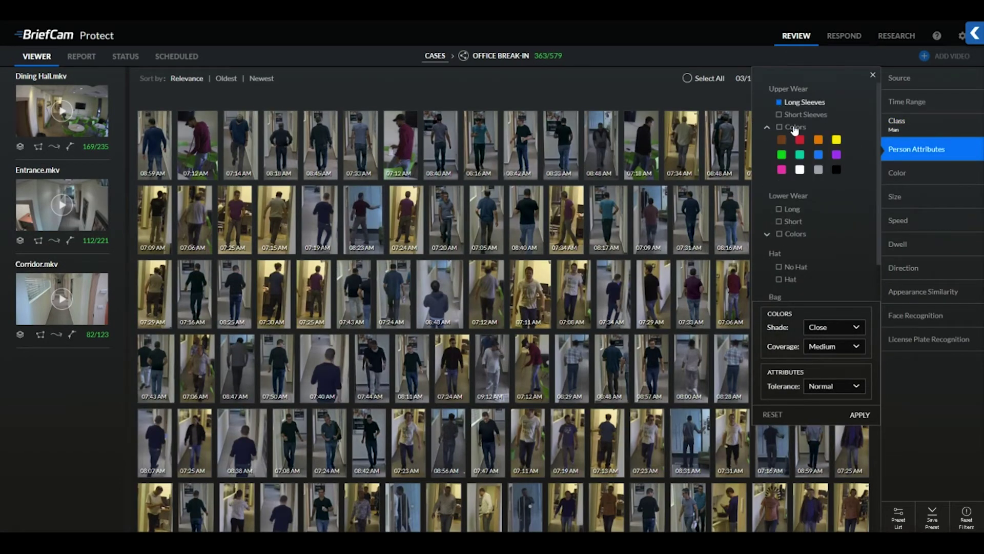
pyautogui.click(800, 140)
pyautogui.click(790, 280)
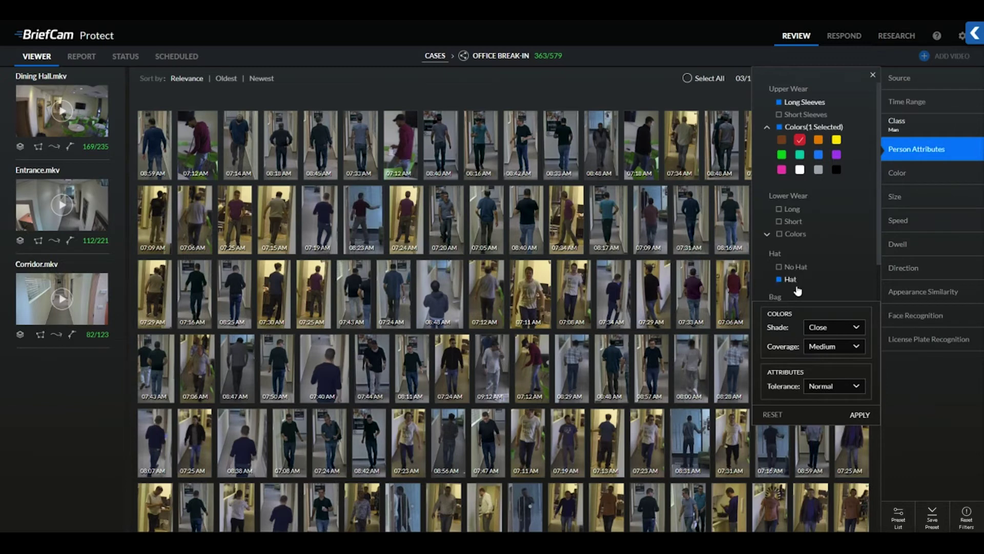
pyautogui.click(861, 415)
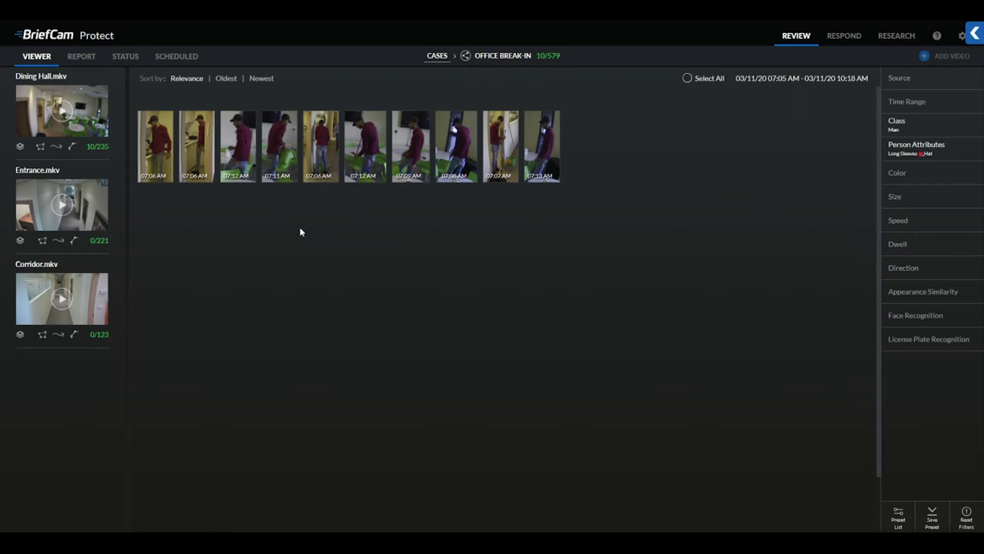
# Step: Play the Dining Hall video synopsis, pausing and resuming it, and view its sort options
pyautogui.click(60, 123)
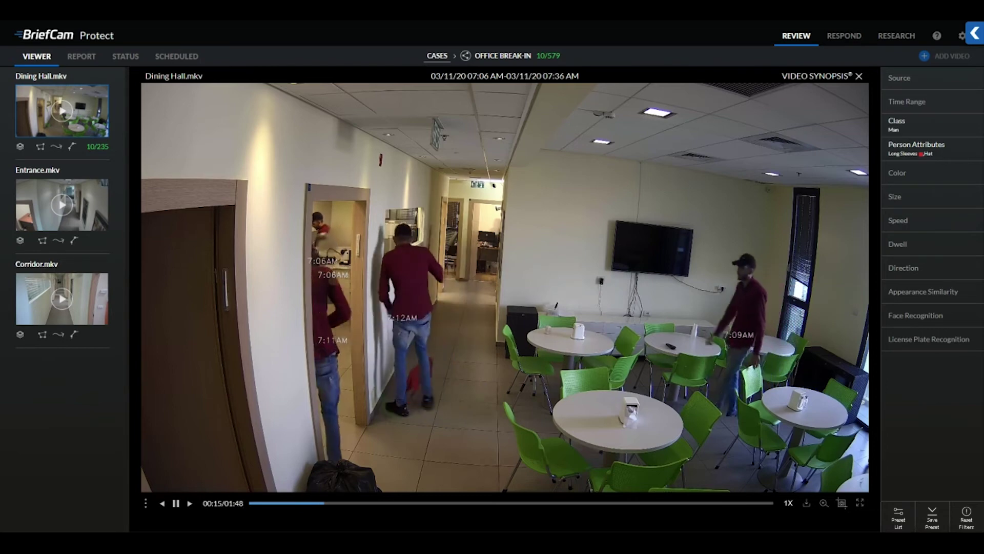
pyautogui.click(396, 411)
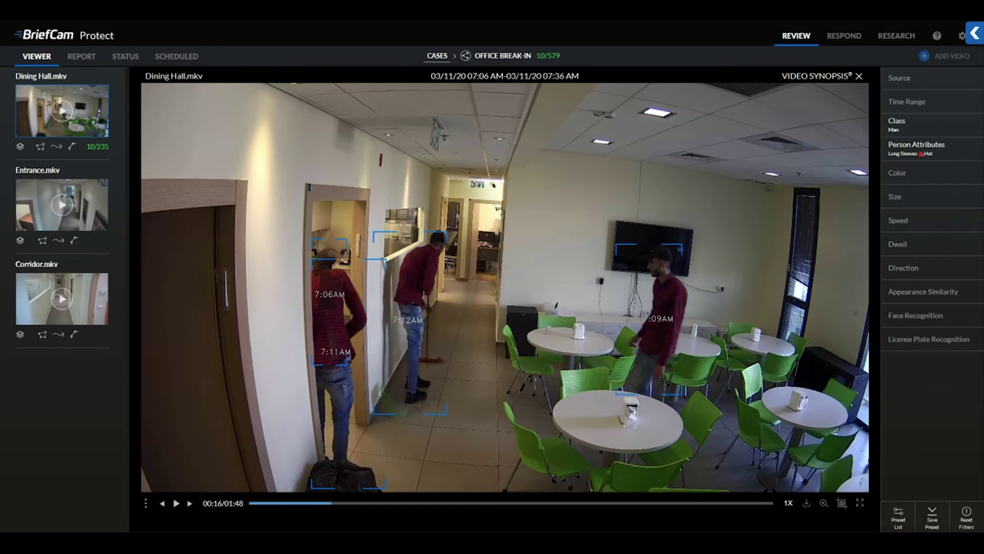
pyautogui.press('space')
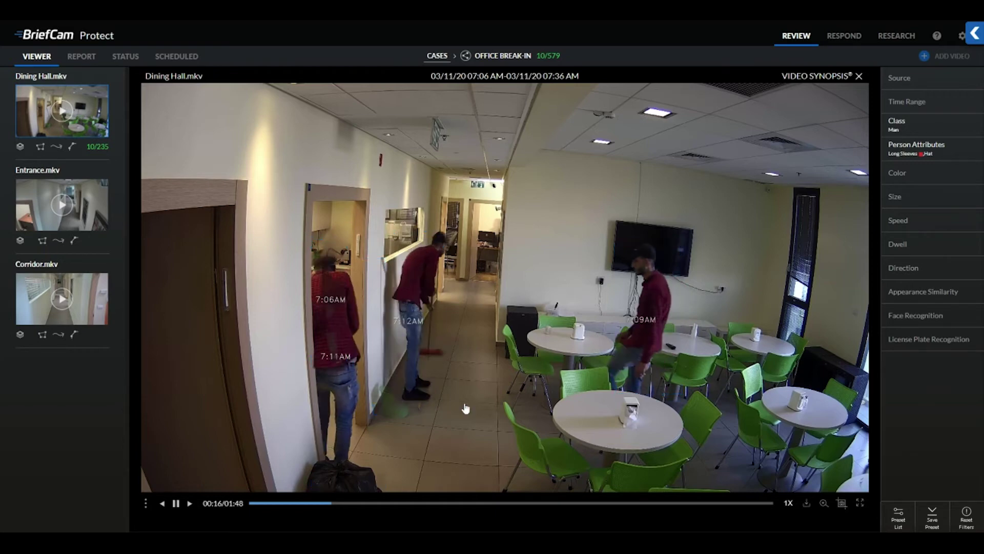
pyautogui.click(146, 505)
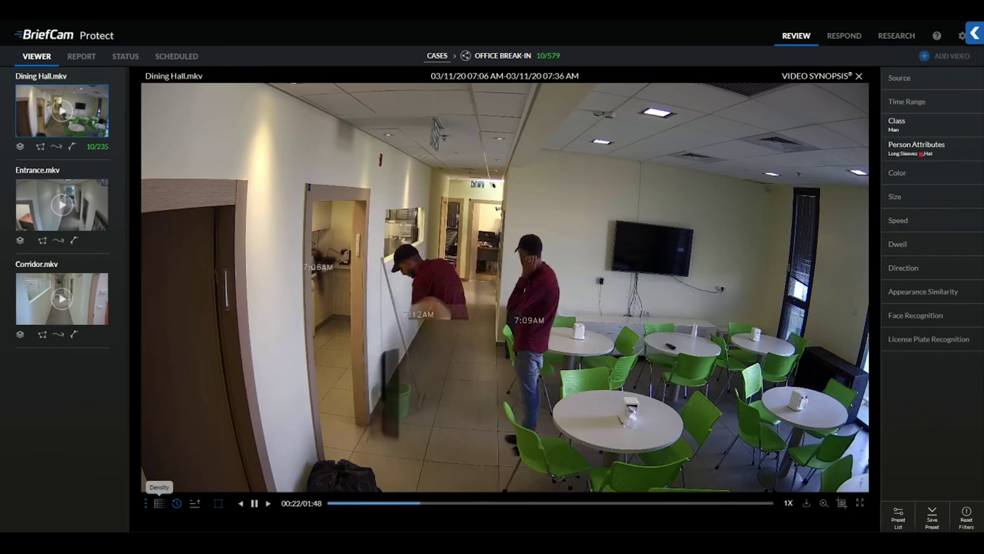
pyautogui.click(195, 504)
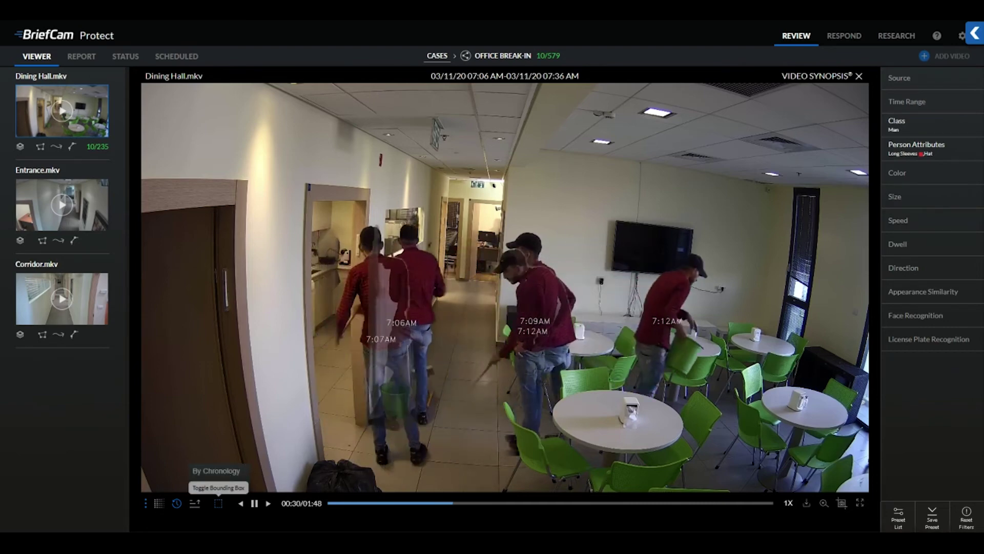
# Step: Close the synopsis player and reset all filters back to 579 detections
pyautogui.click(441, 422)
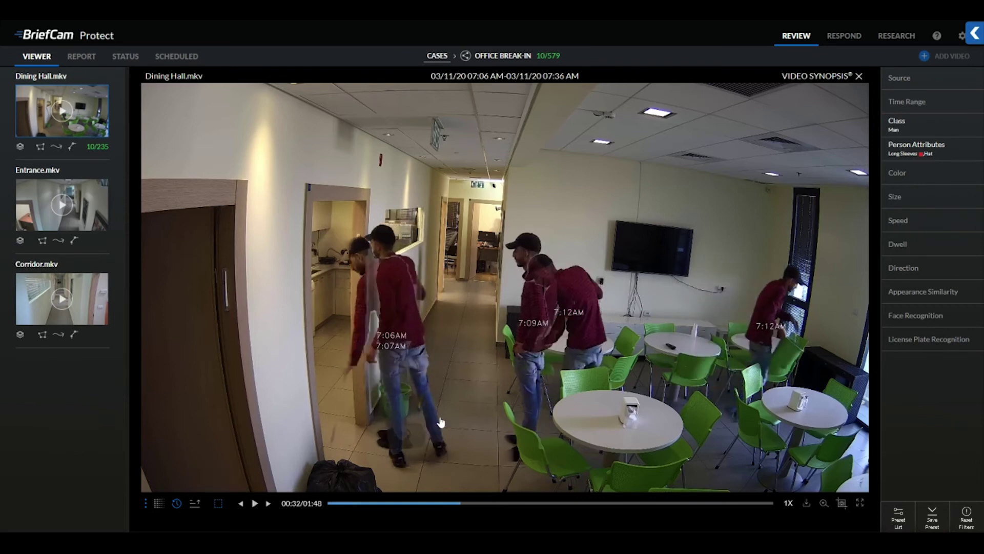
pyautogui.click(859, 76)
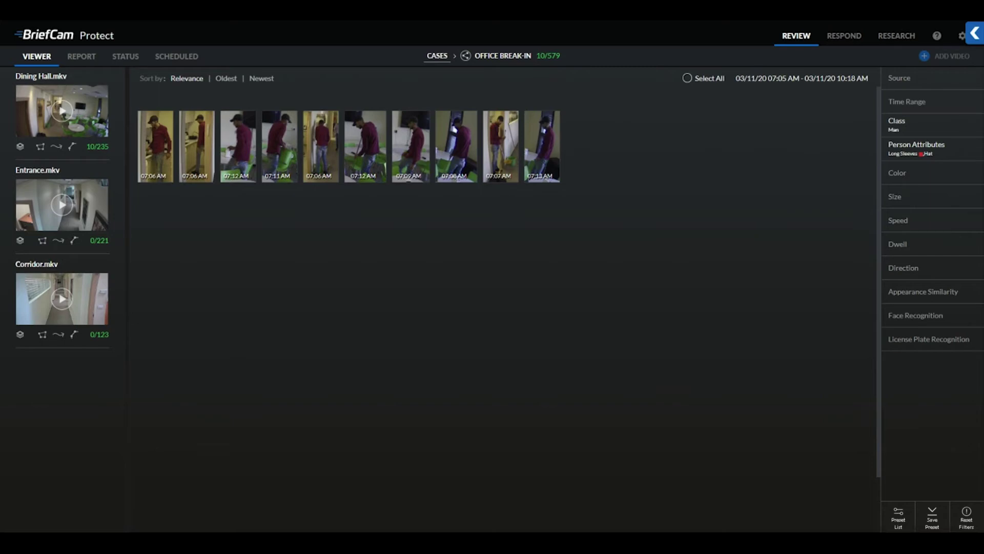
pyautogui.click(967, 515)
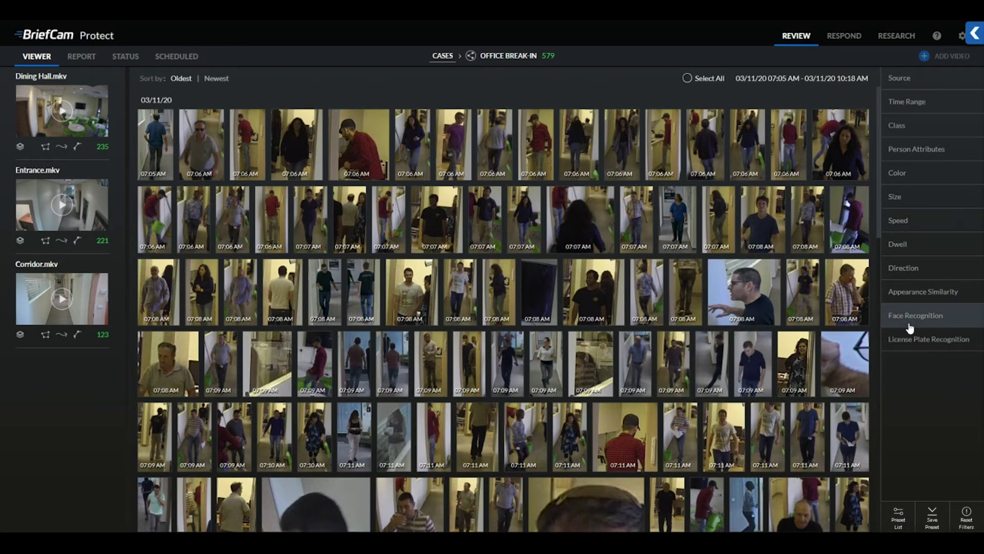
# Step: Apply a Face Recognition filter on the suspect's identity face, leaving 13 of 579 detections
pyautogui.click(911, 329)
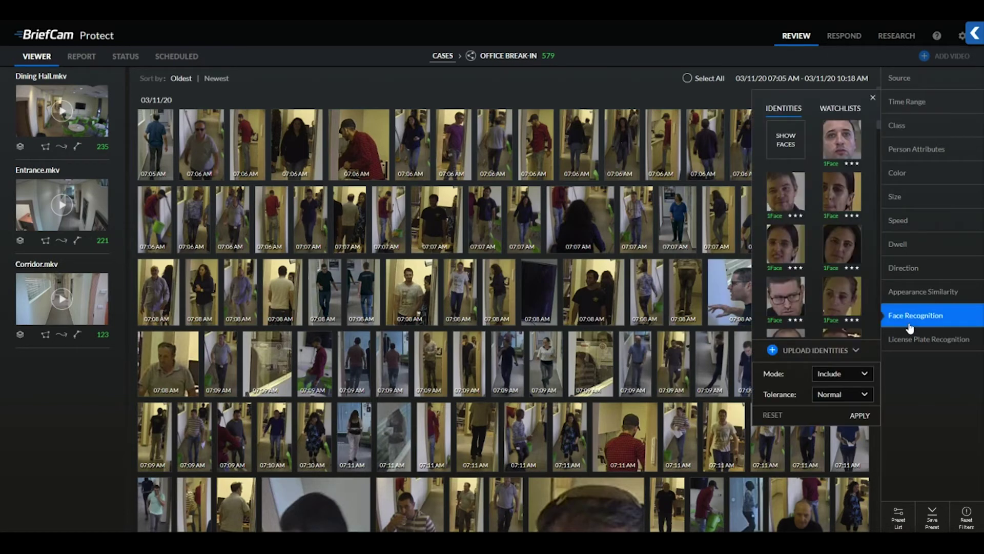
pyautogui.moveTo(800, 252)
pyautogui.click(840, 109)
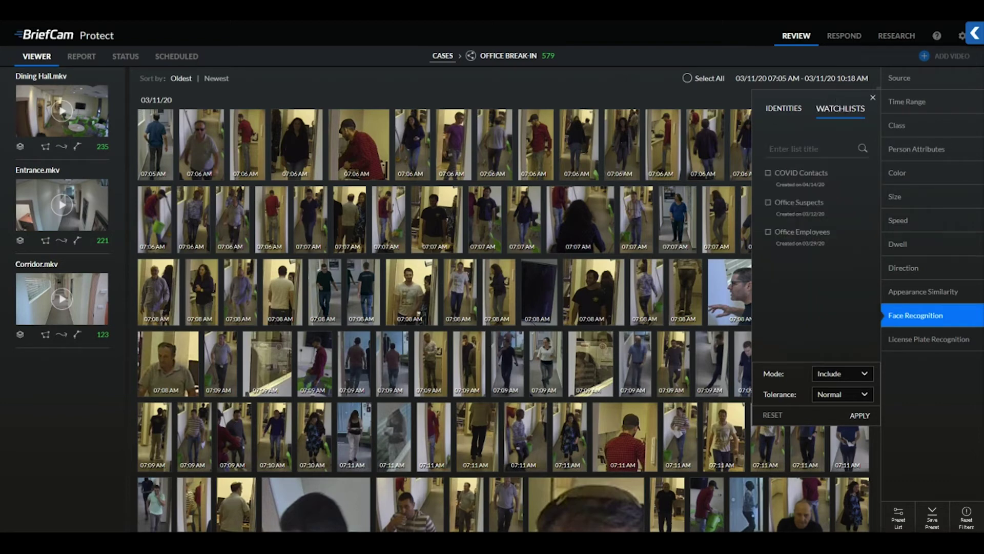
pyautogui.click(785, 109)
pyautogui.click(844, 300)
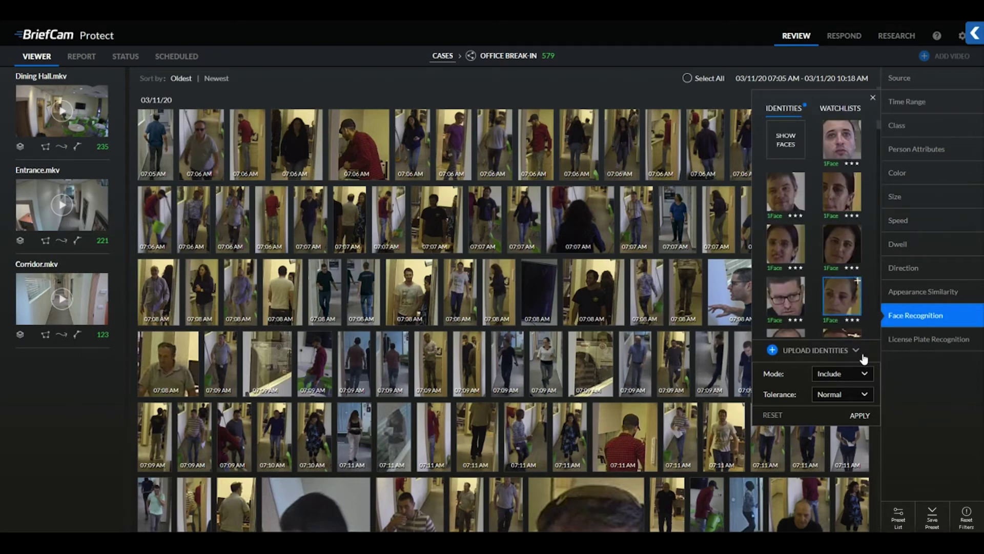
pyautogui.click(860, 416)
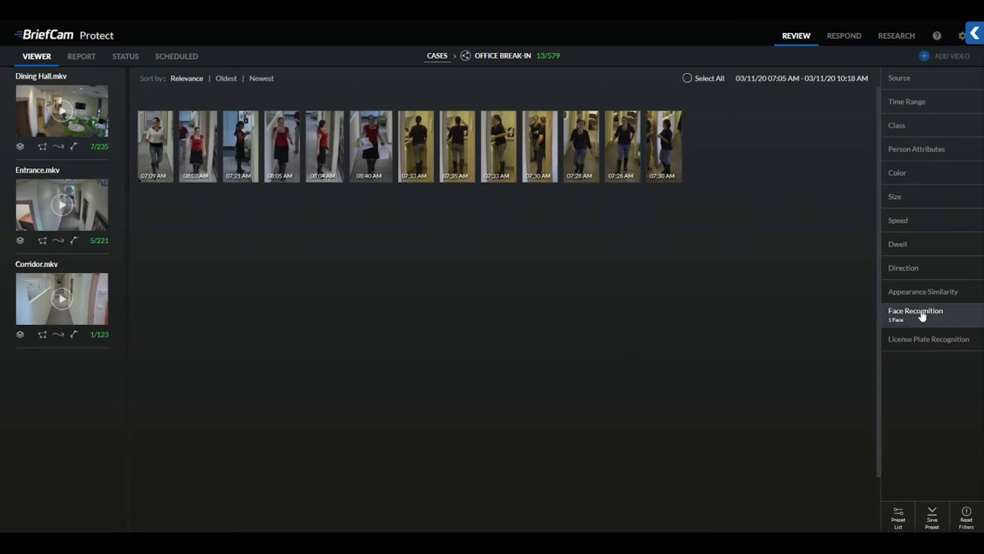
# Step: Add the matched suspect face to the Office Suspects face watchlist
pyautogui.click(905, 315)
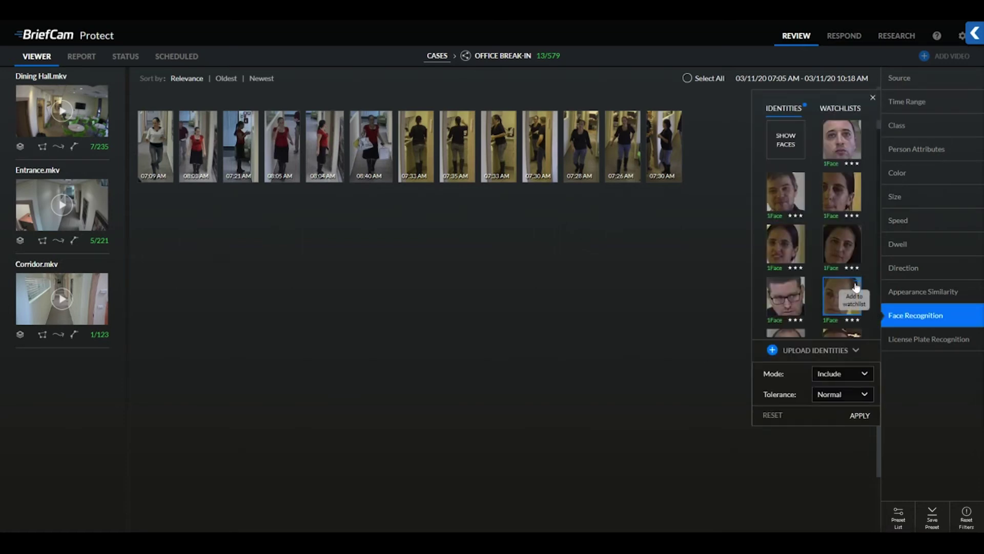
pyautogui.click(855, 286)
pyautogui.click(405, 219)
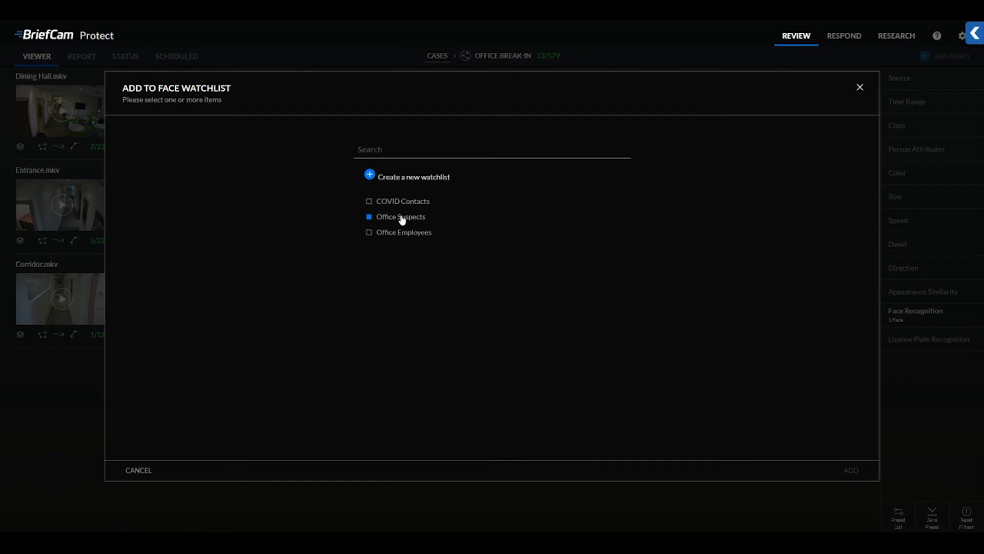
pyautogui.click(853, 470)
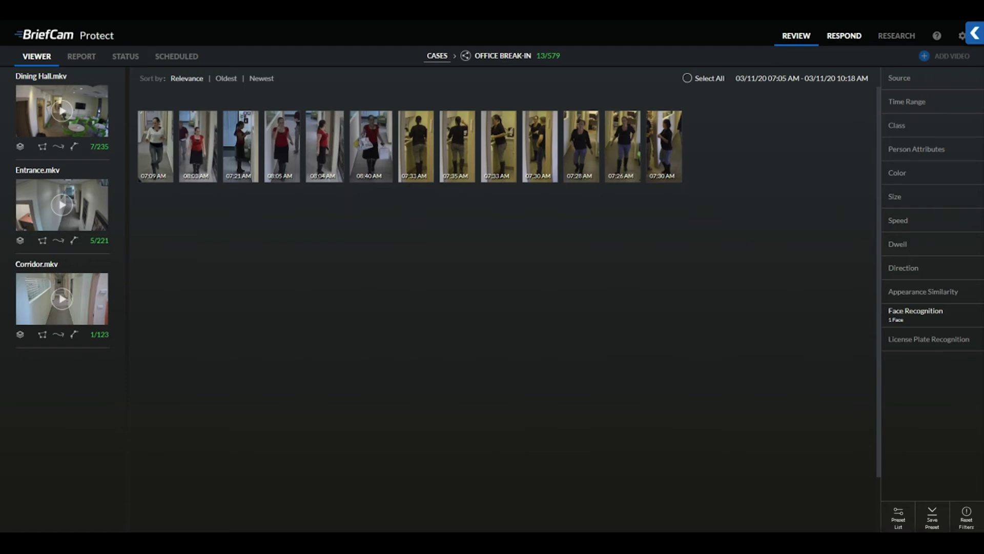
# Step: Open Traffic Violations and limit sources to the Faukner St Park and Townhouses cameras
pyautogui.click(441, 56)
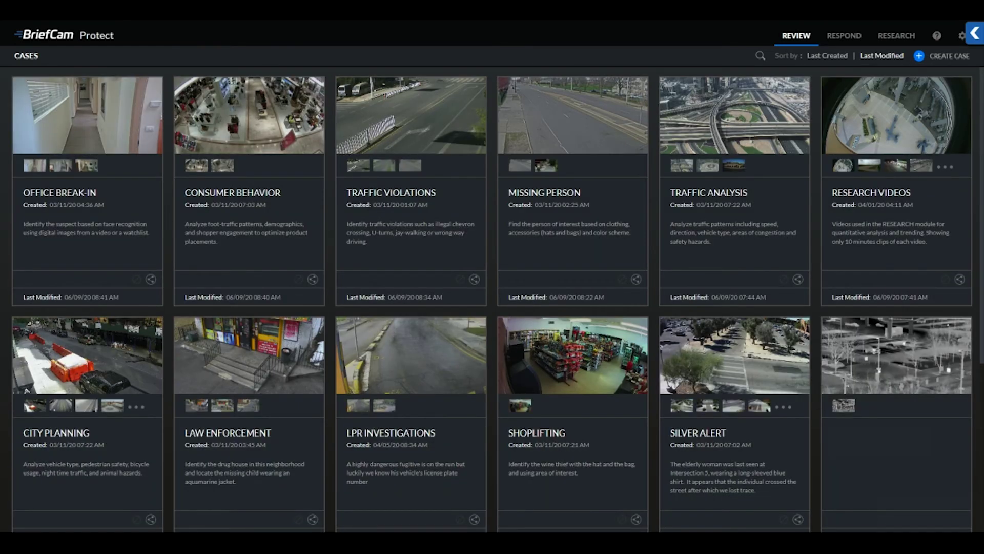
pyautogui.click(423, 134)
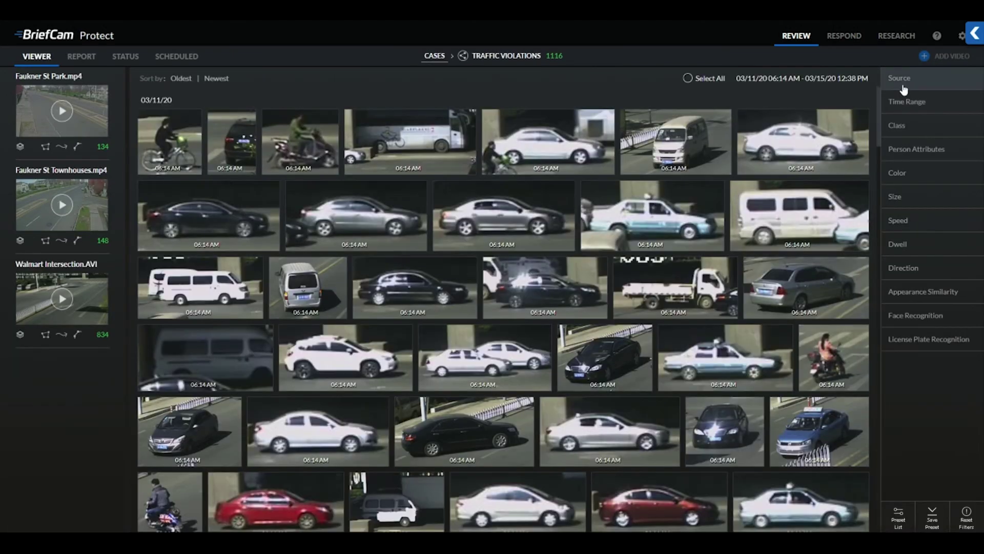
pyautogui.click(901, 79)
pyautogui.click(833, 107)
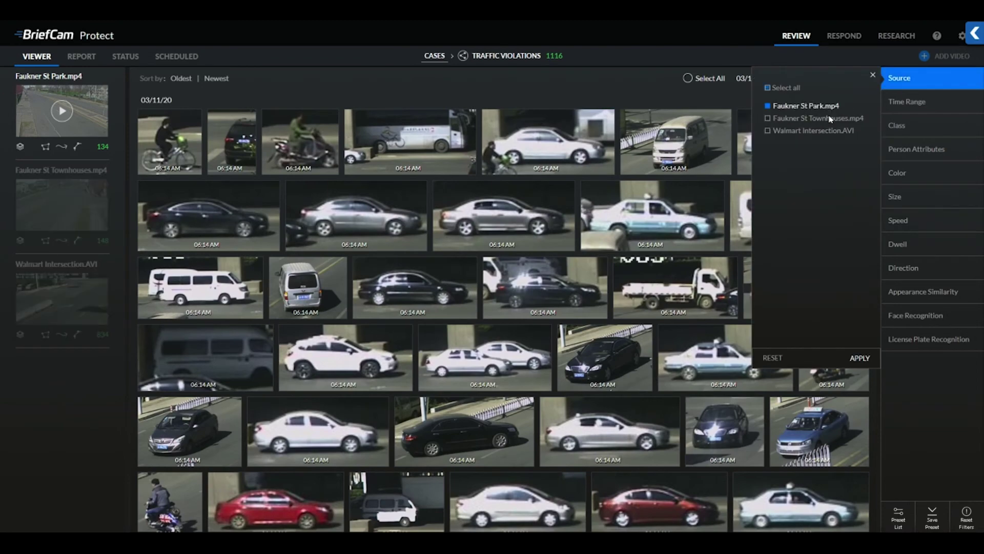
pyautogui.click(828, 119)
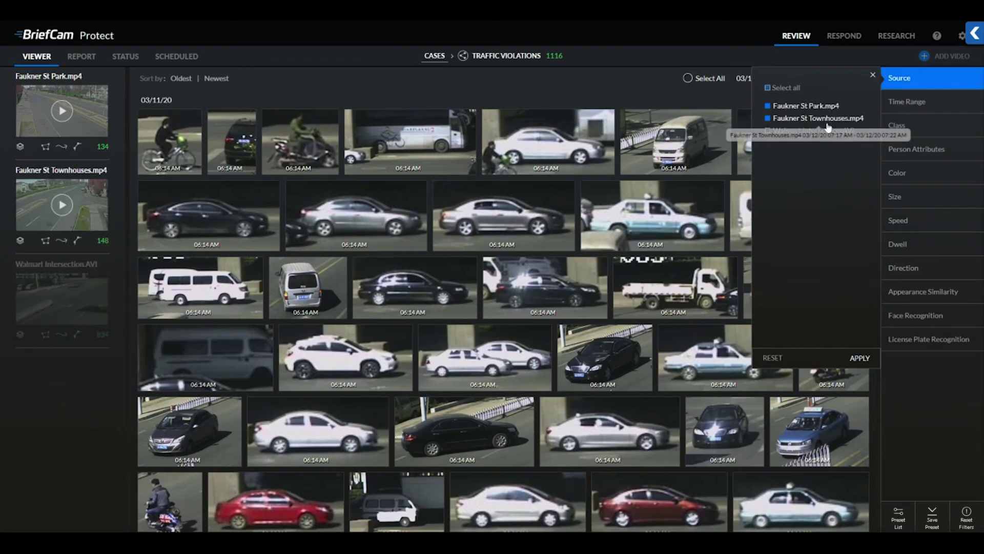
pyautogui.click(864, 358)
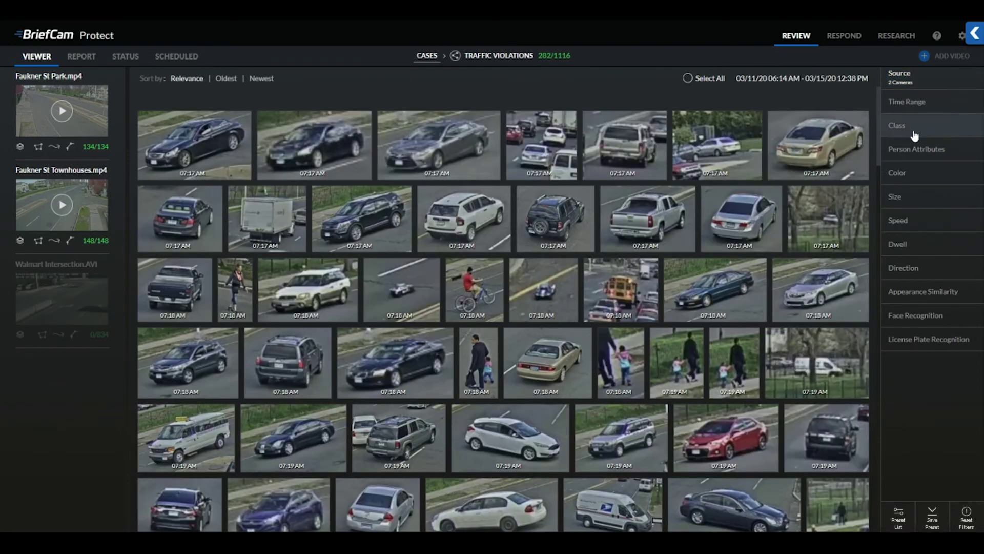
# Step: Restrict the class to Car, leaving 196 of 1116 objects
pyautogui.click(915, 136)
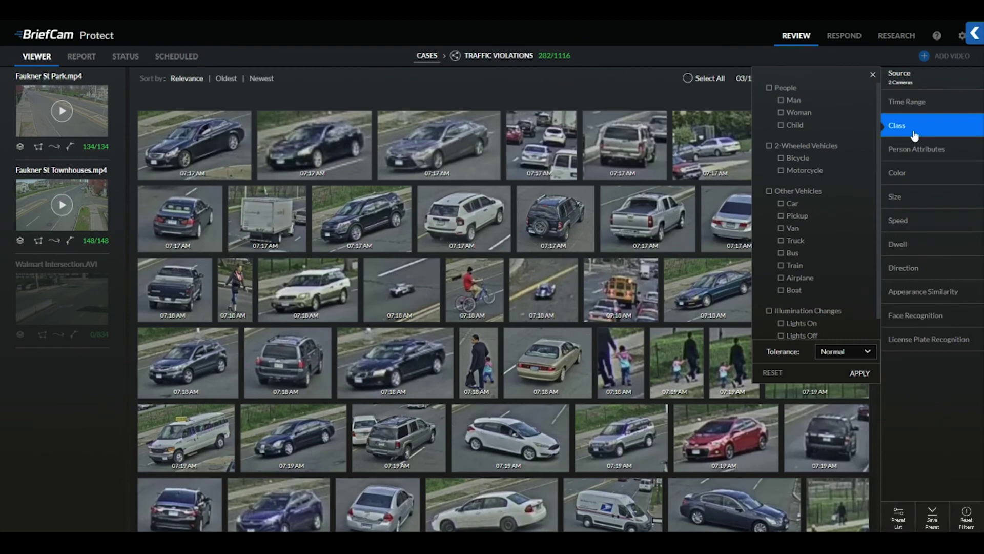
pyautogui.click(793, 206)
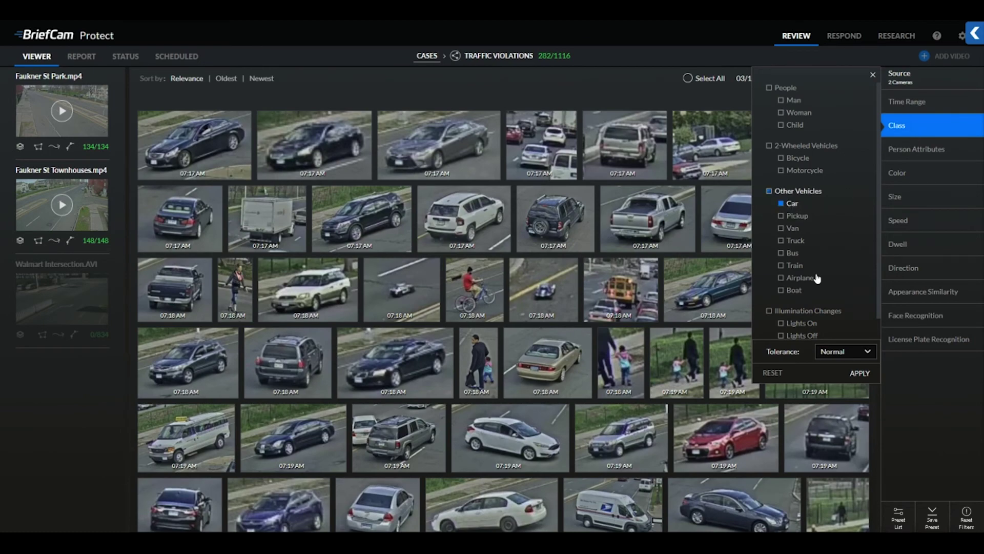
pyautogui.click(860, 373)
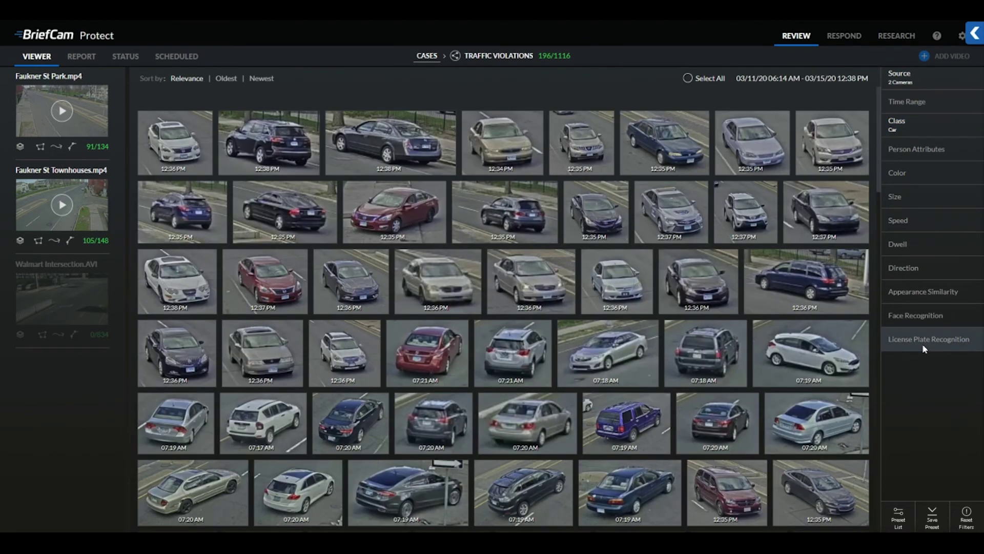
# Step: Show plate images and search for plates matching AM9*, leaving the two AM95226 detections
pyautogui.click(926, 349)
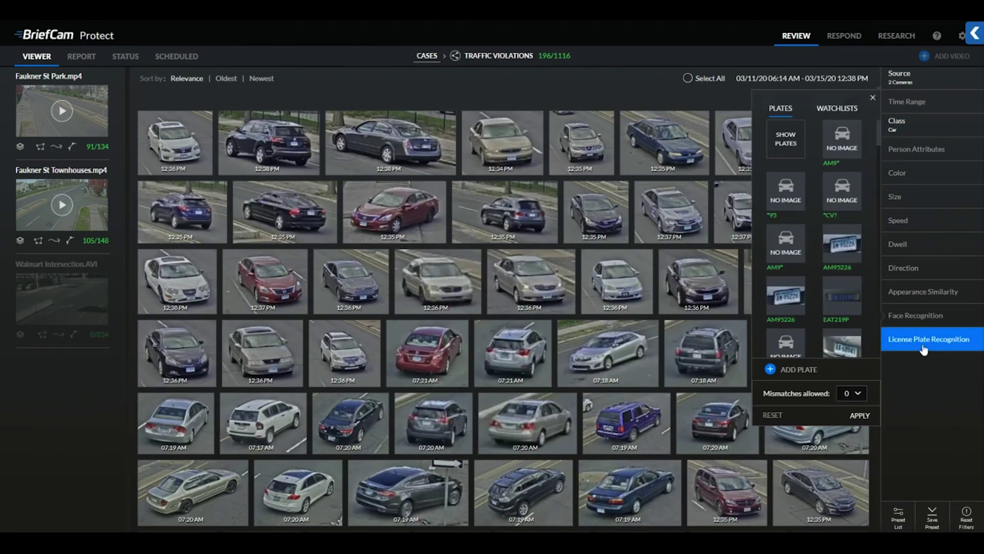
pyautogui.click(790, 138)
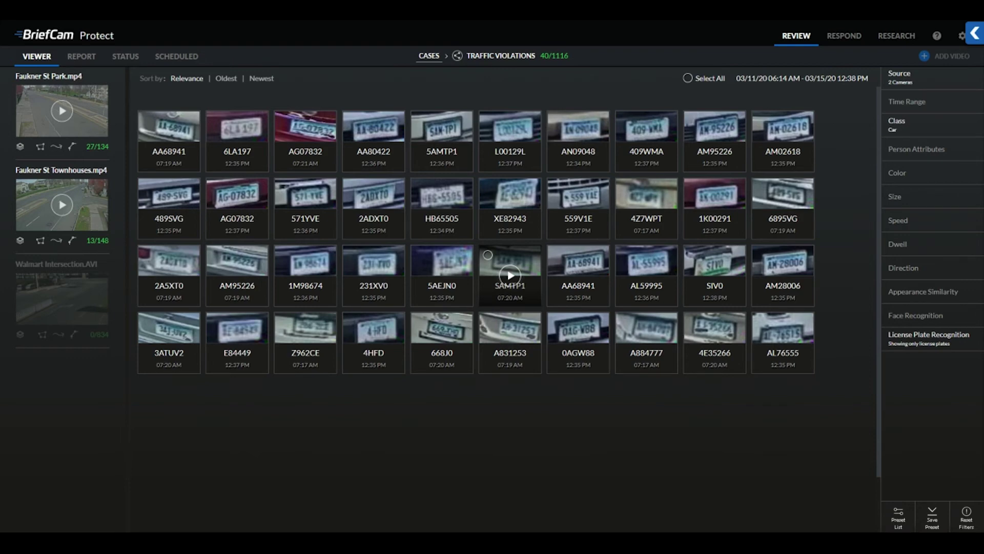
pyautogui.click(904, 342)
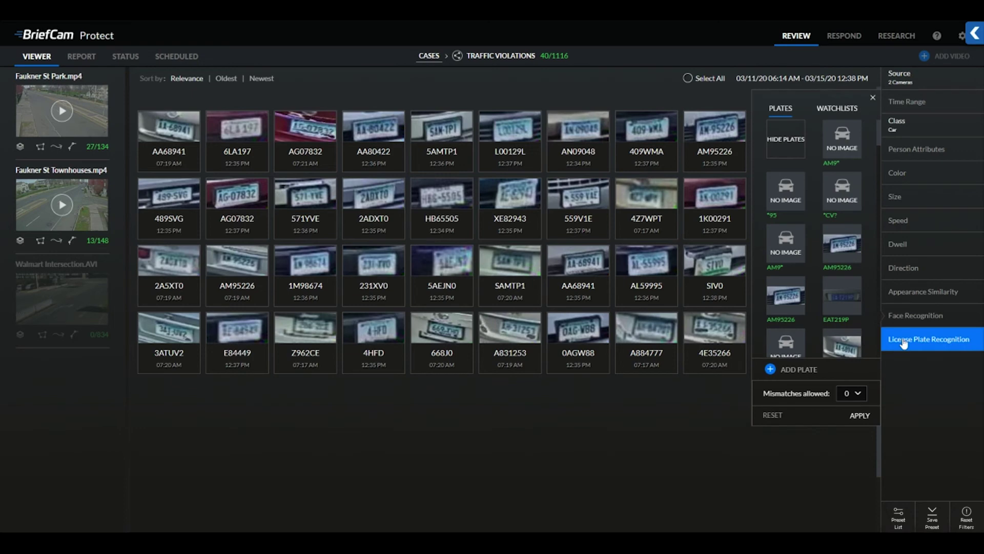
pyautogui.click(798, 373)
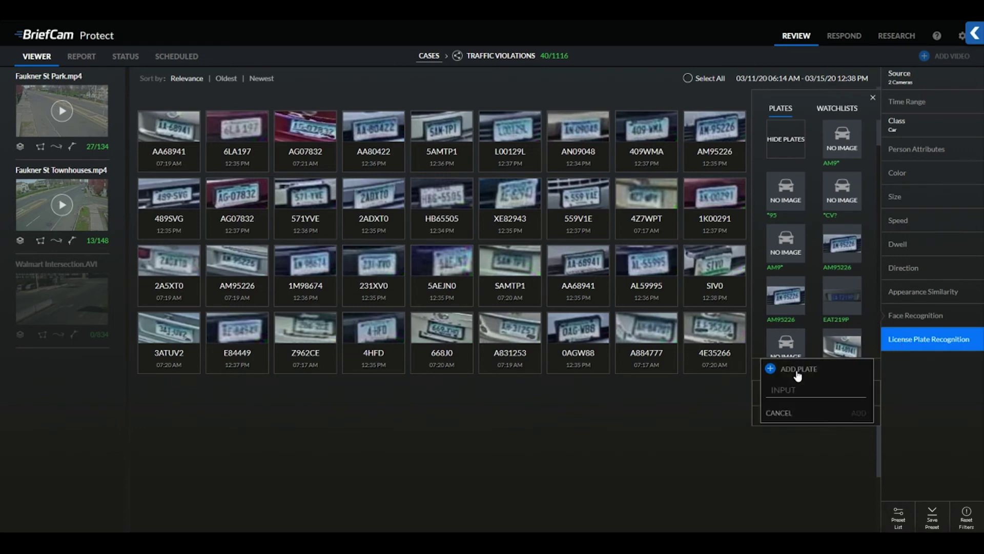
pyautogui.click(795, 390)
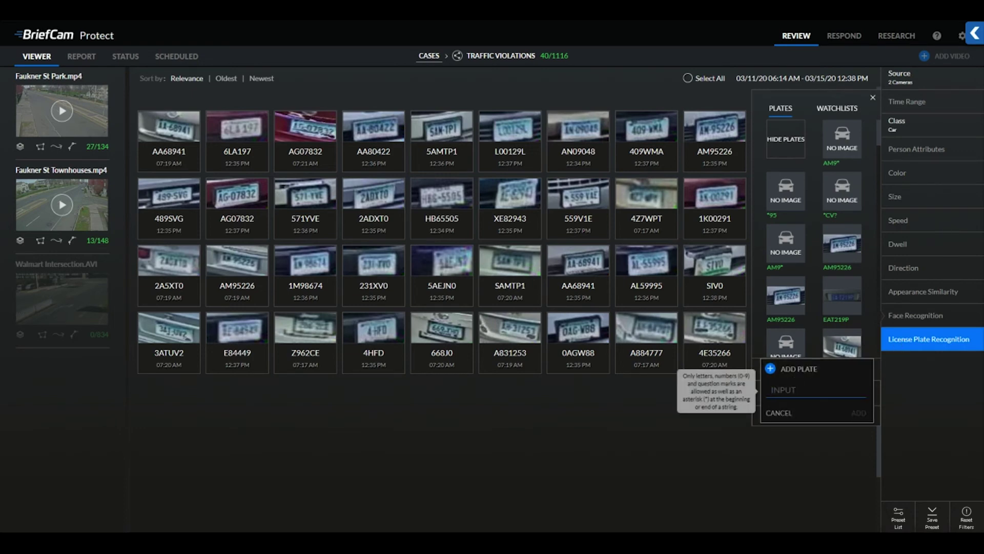
pyautogui.write('AM9')
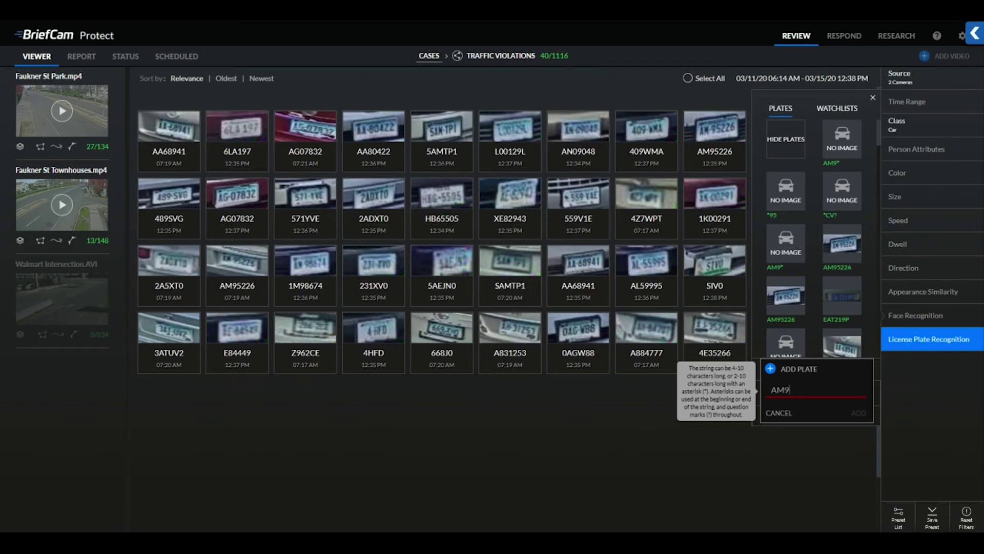
pyautogui.write('*')
pyautogui.click(859, 414)
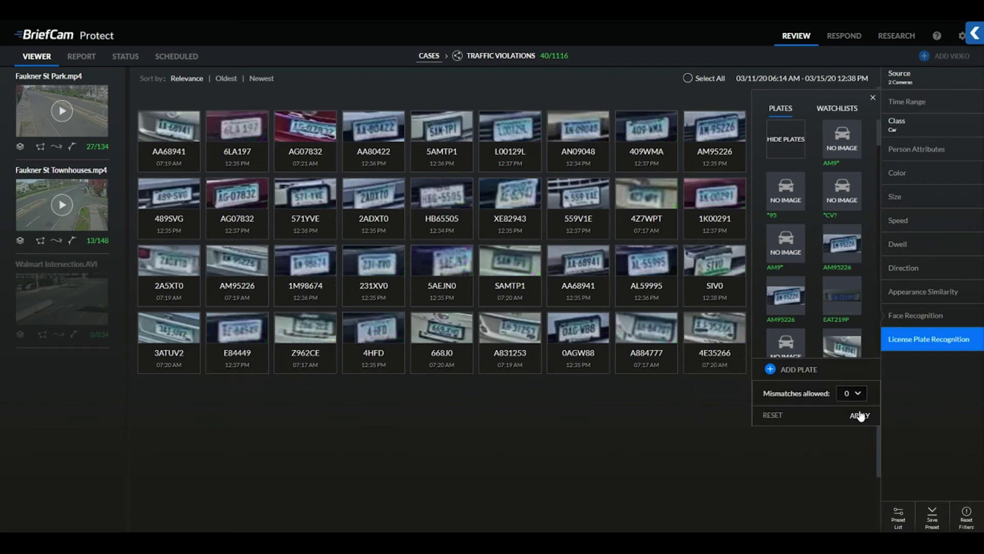
pyautogui.click(860, 415)
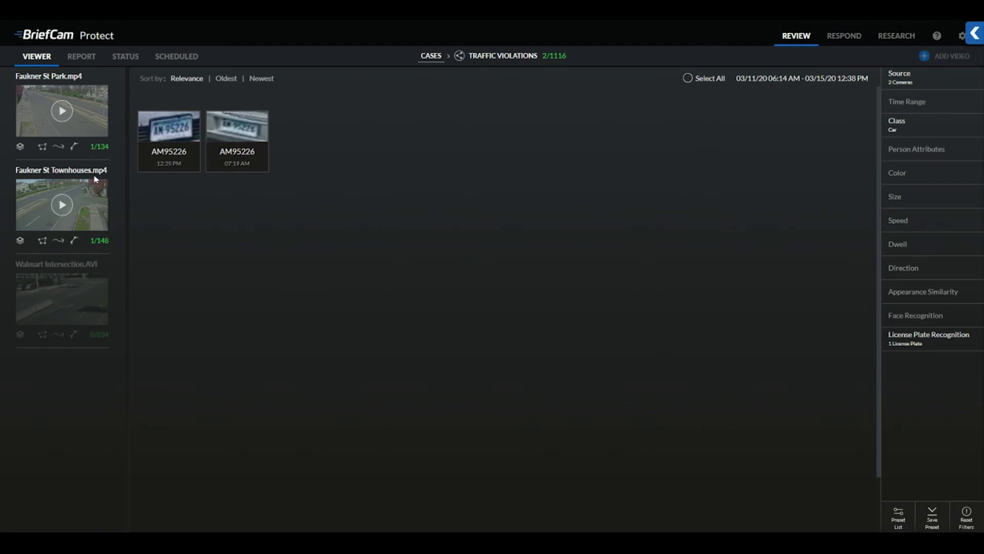
pyautogui.click(892, 339)
# Step: Open the Consumer Behavior case and display the Activity heat map on Shoe Store.avi
pyautogui.click(834, 116)
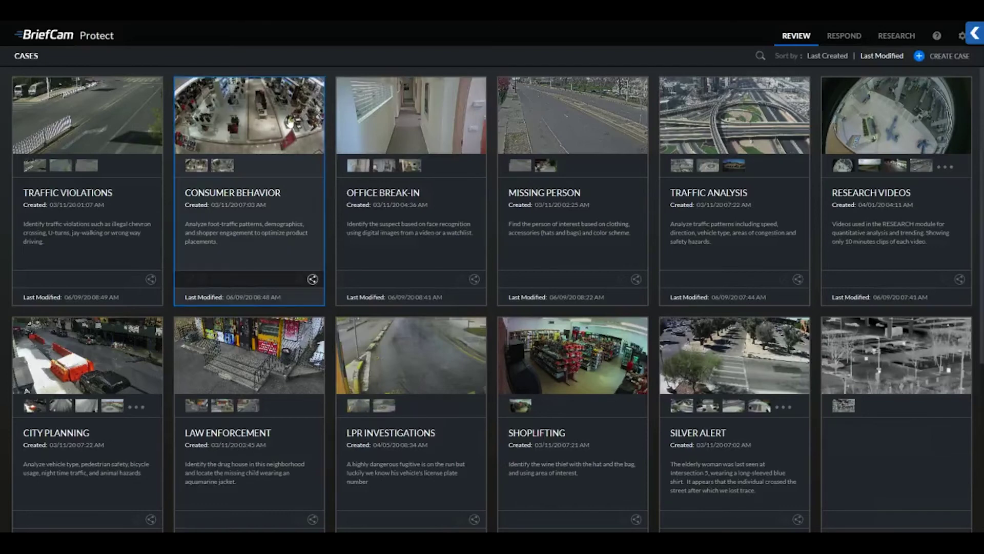
pyautogui.click(290, 123)
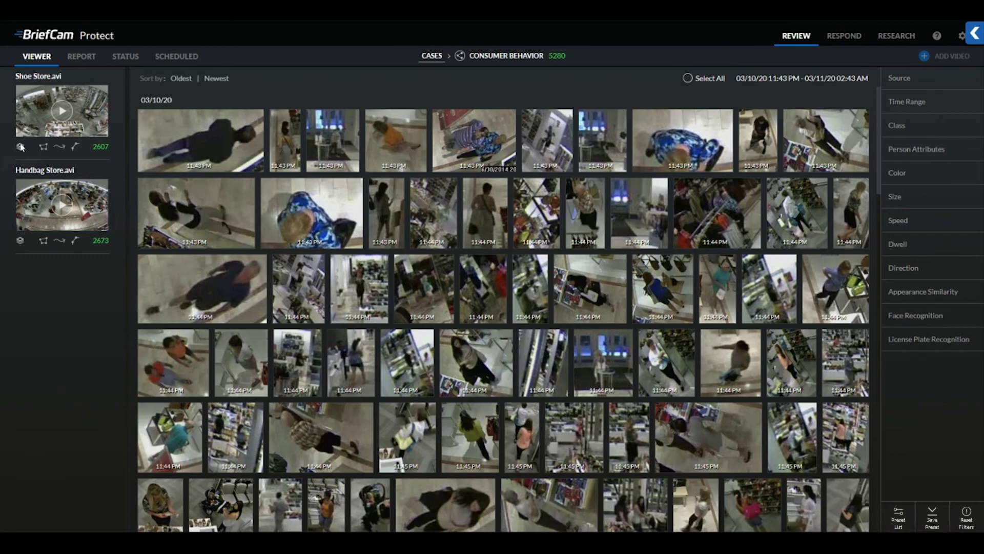
pyautogui.click(36, 150)
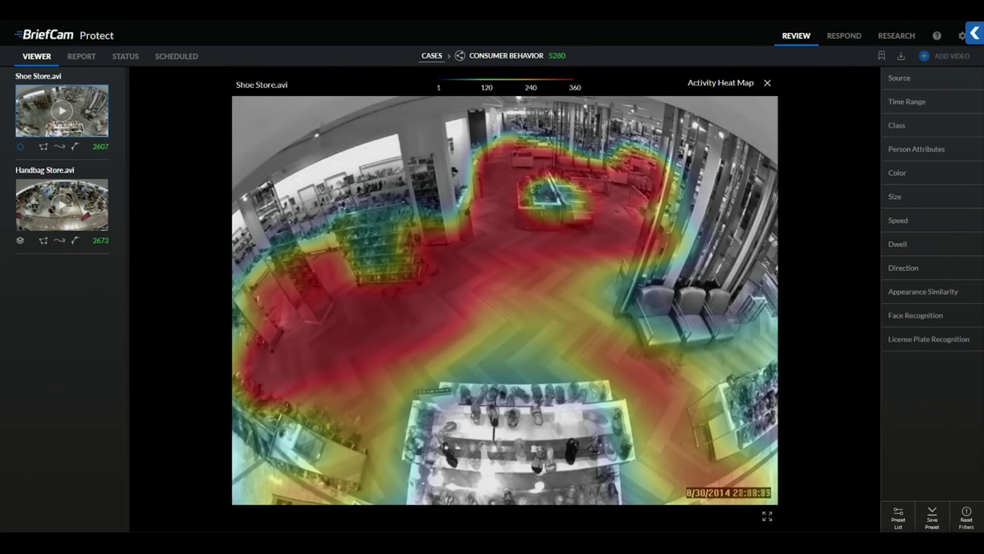
# Step: Filter the Shoe Store results to the Man class
pyautogui.click(916, 132)
pyautogui.click(796, 101)
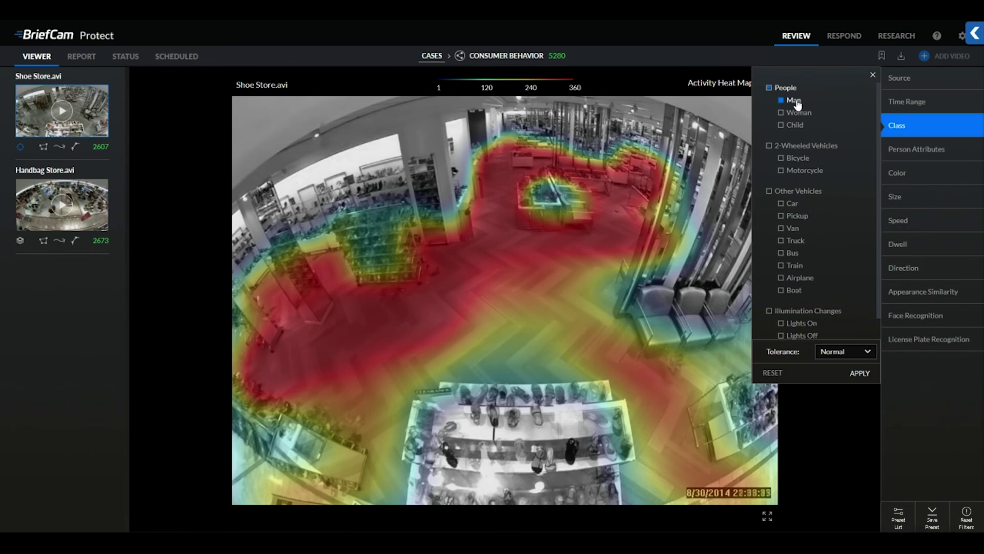
pyautogui.click(861, 376)
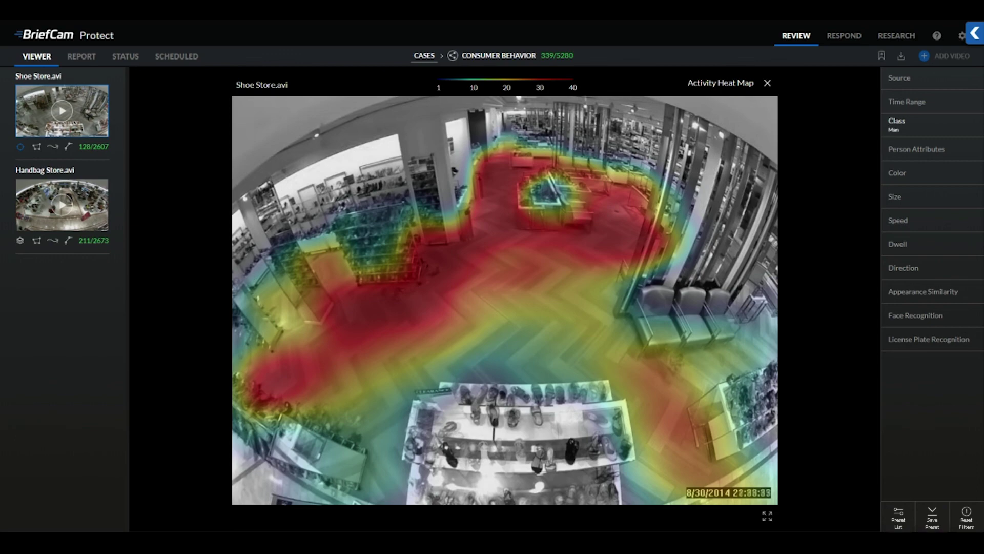
# Step: Switch the Shoe Store overlay to the Dwell heat map, then to Common Paths
pyautogui.click(20, 146)
pyautogui.click(46, 147)
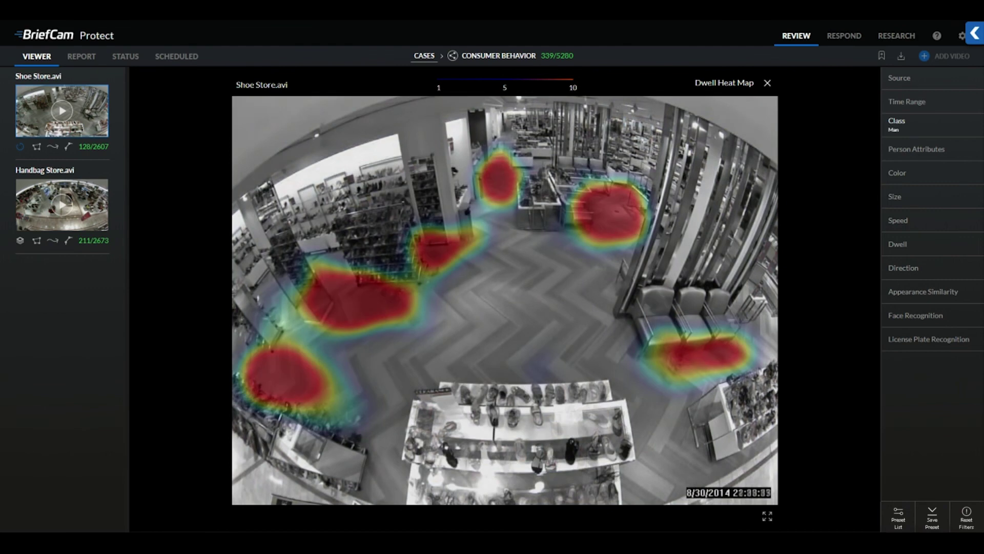
pyautogui.moveTo(20, 147)
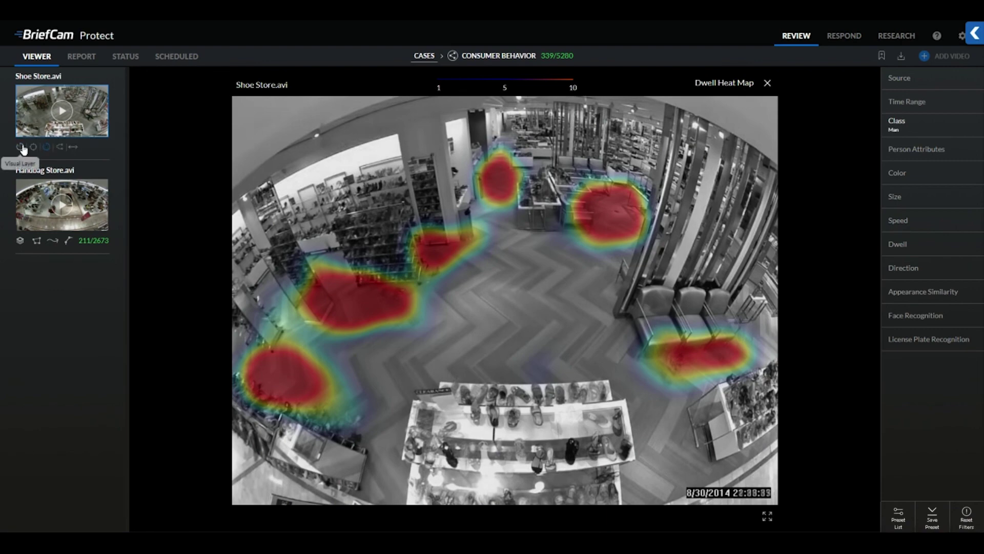
pyautogui.click(60, 147)
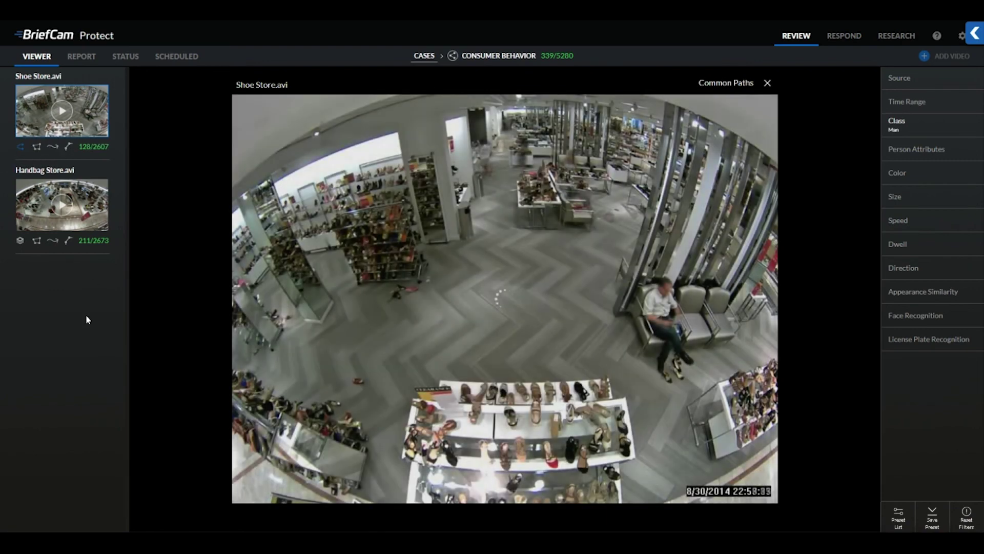